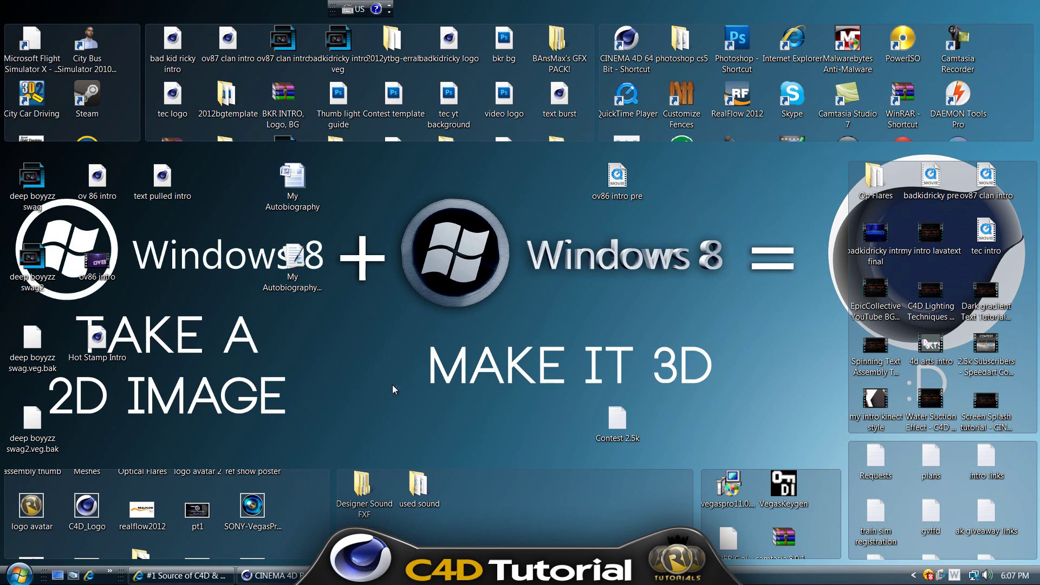
Bring the Gradient example scene back on screen, preview-render it, then return to the editor view
{"action": "mouse_move", "coordinate": [269, 575]}
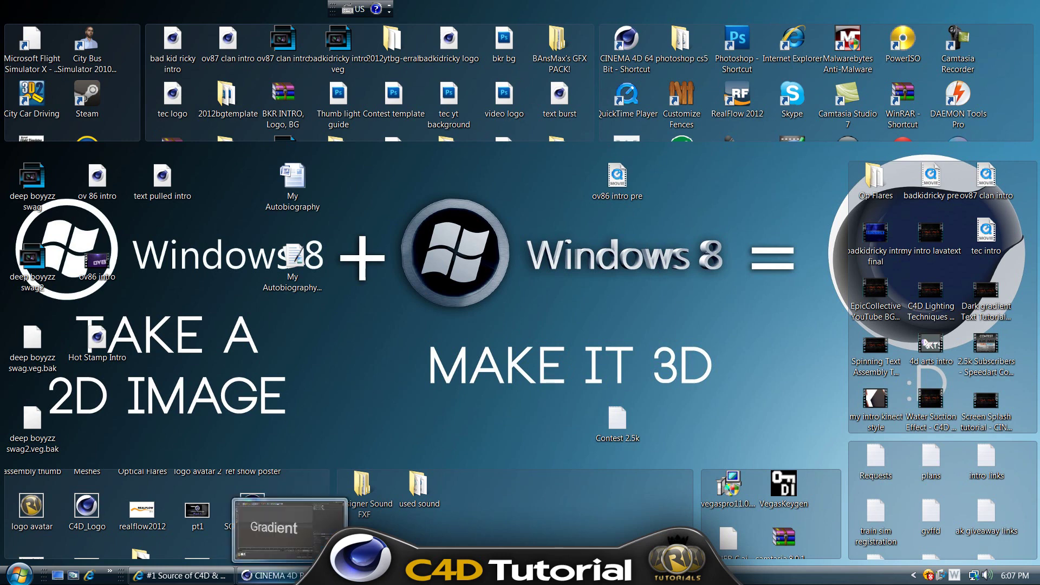
{"action": "left_click", "coordinate": [289, 528]}
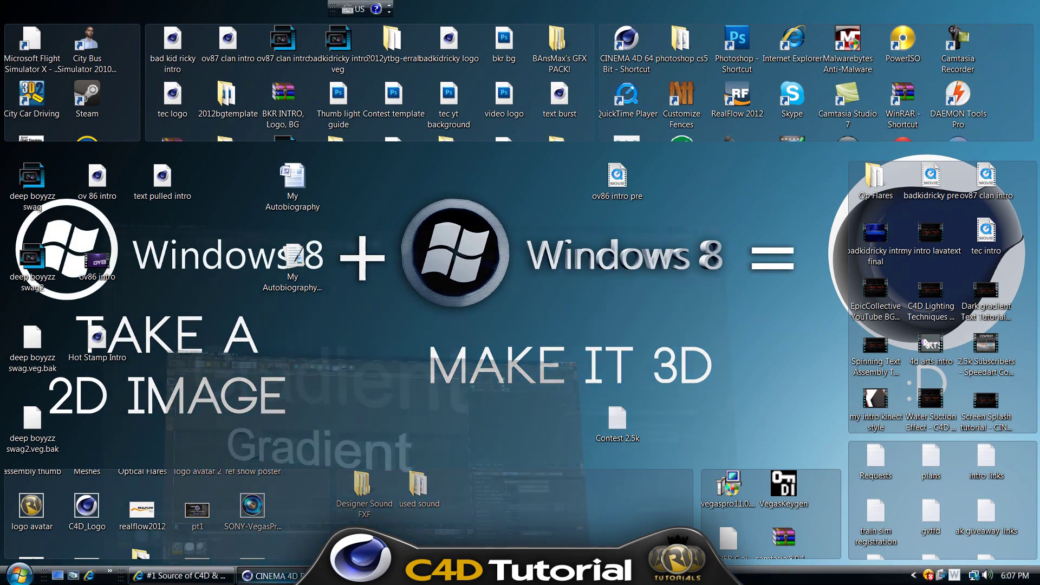
{"action": "left_click", "coordinate": [250, 35]}
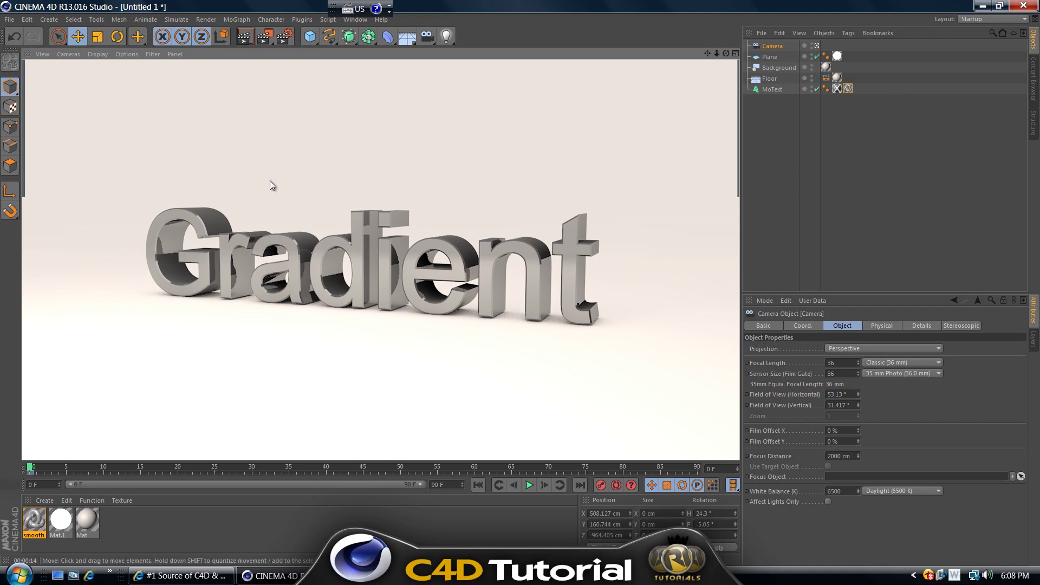
{"action": "left_click", "coordinate": [123, 80]}
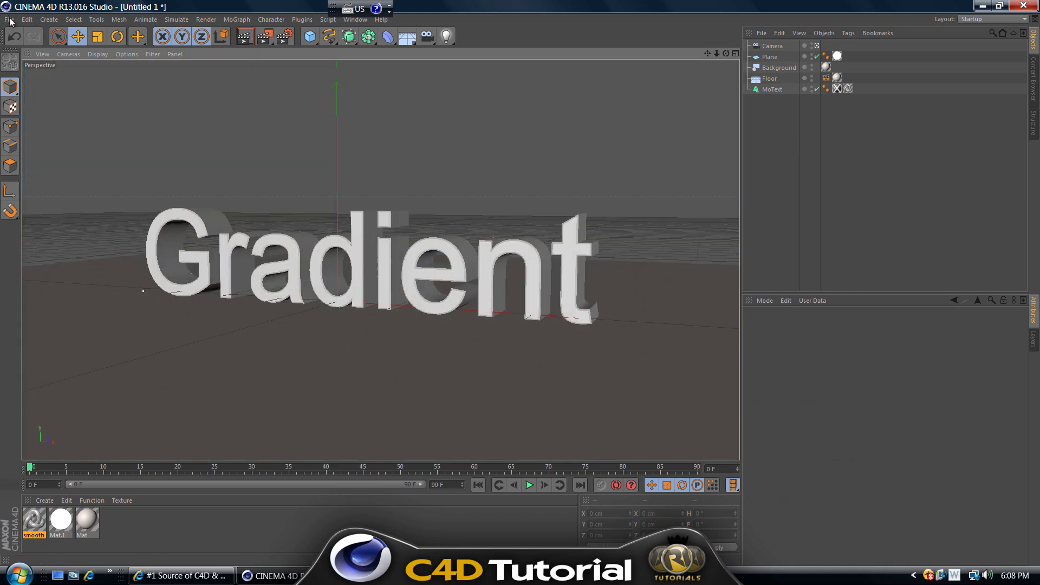
Start a new empty project and add a MoText object
{"action": "left_click", "coordinate": [9, 20]}
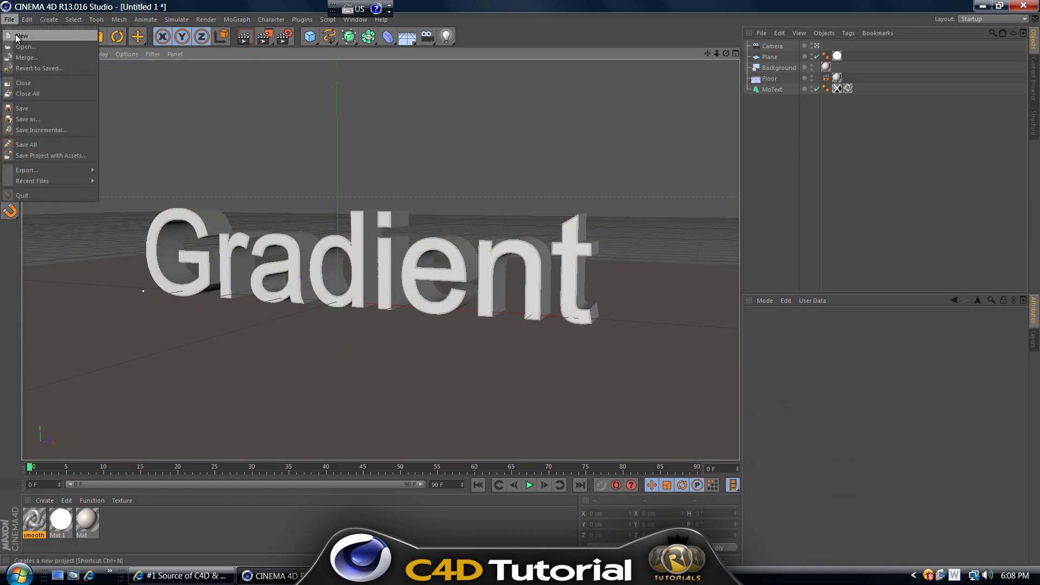
{"action": "left_click", "coordinate": [21, 36]}
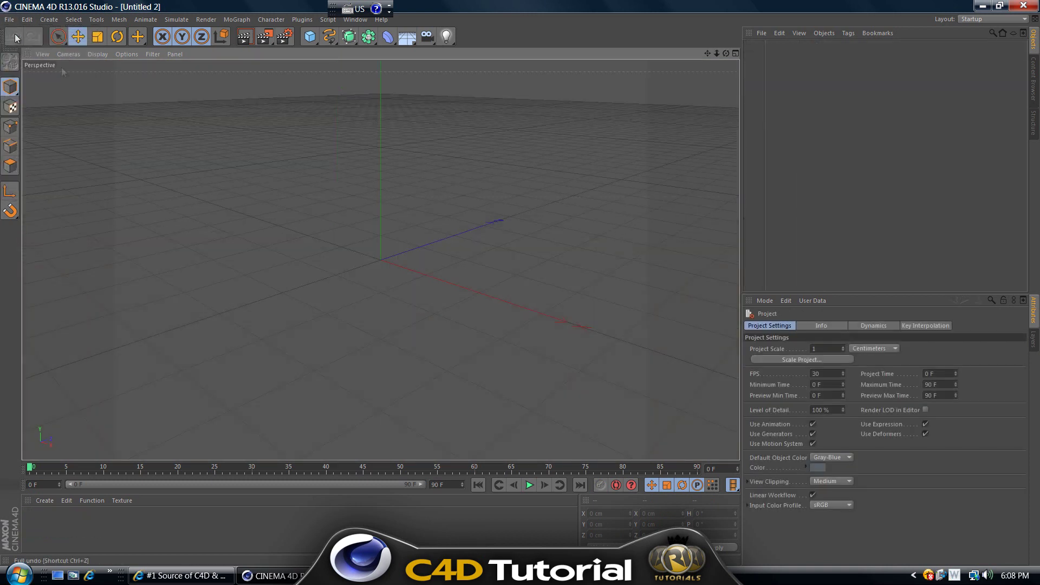
{"action": "left_click", "coordinate": [228, 21]}
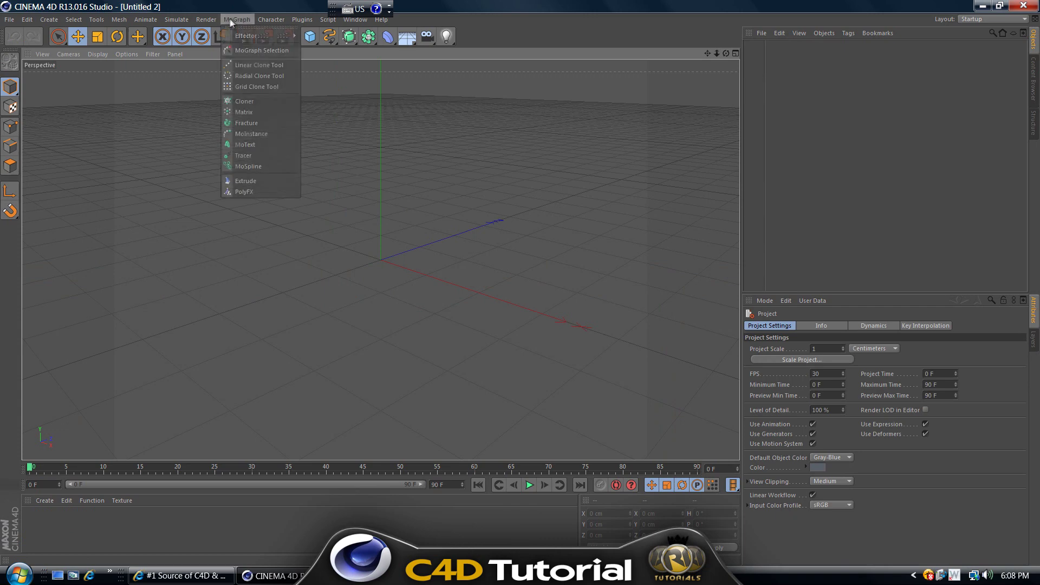
{"action": "left_click", "coordinate": [254, 144]}
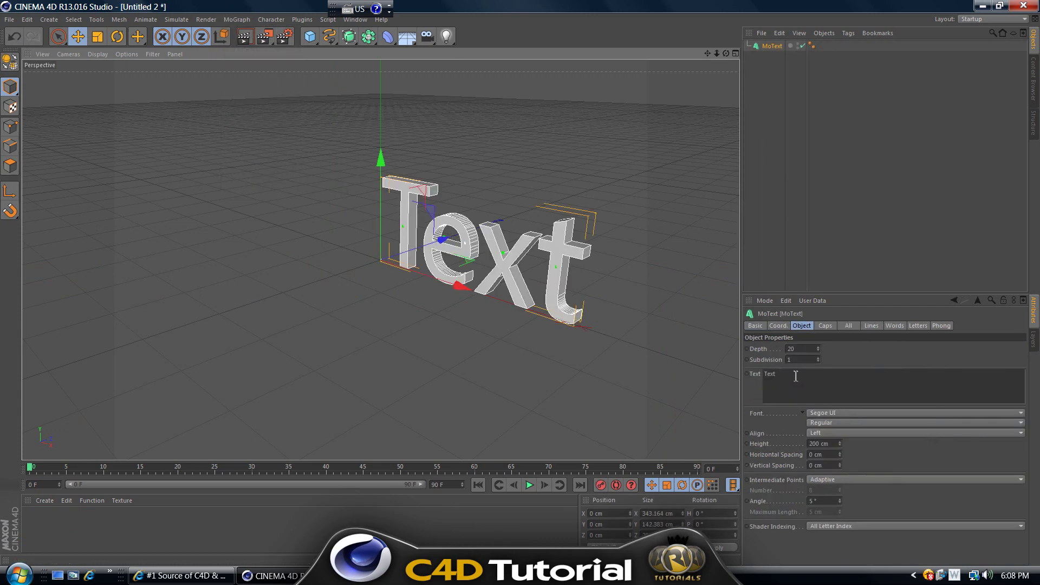
Set the MoText font to EA Font v1.5 by Ghettoshark and extrude the text much deeper
{"action": "left_click", "coordinate": [830, 410]}
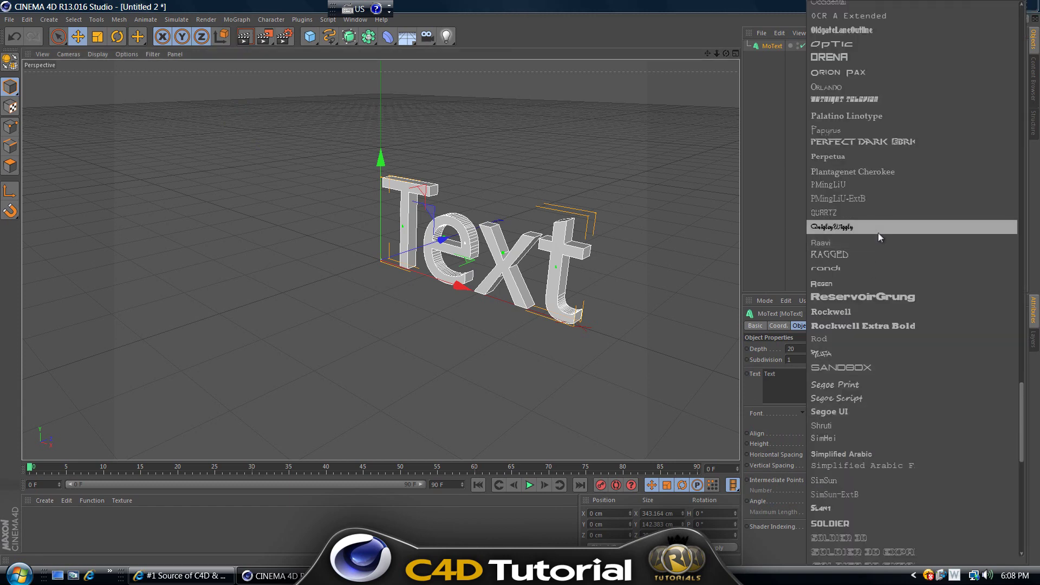
{"action": "scroll", "coordinate": [878, 233], "scroll_direction": "up", "scroll_amount": 15}
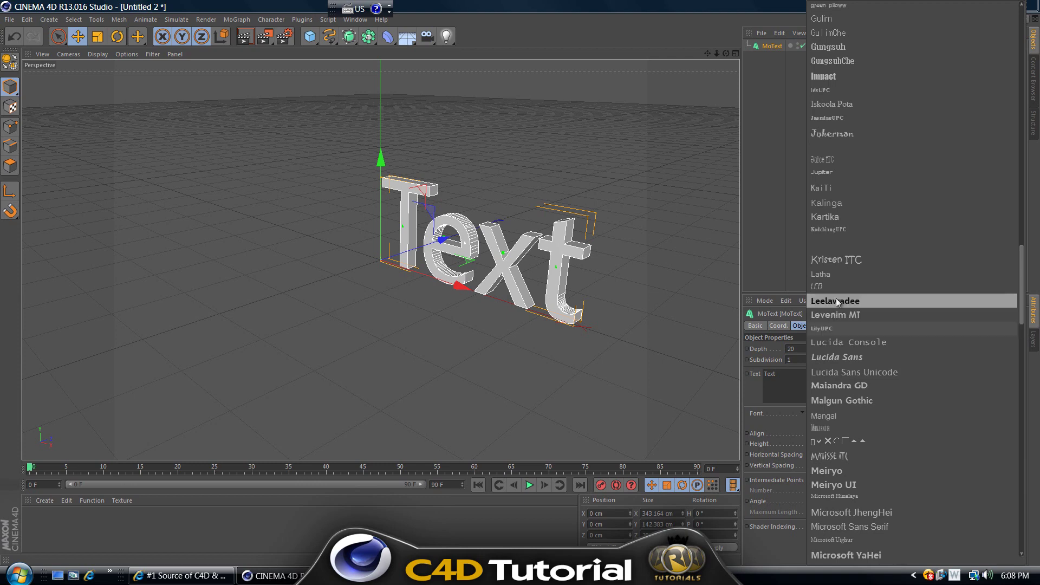
{"action": "scroll", "coordinate": [847, 271], "scroll_direction": "up", "scroll_amount": 5}
{"action": "left_click", "coordinate": [833, 130]}
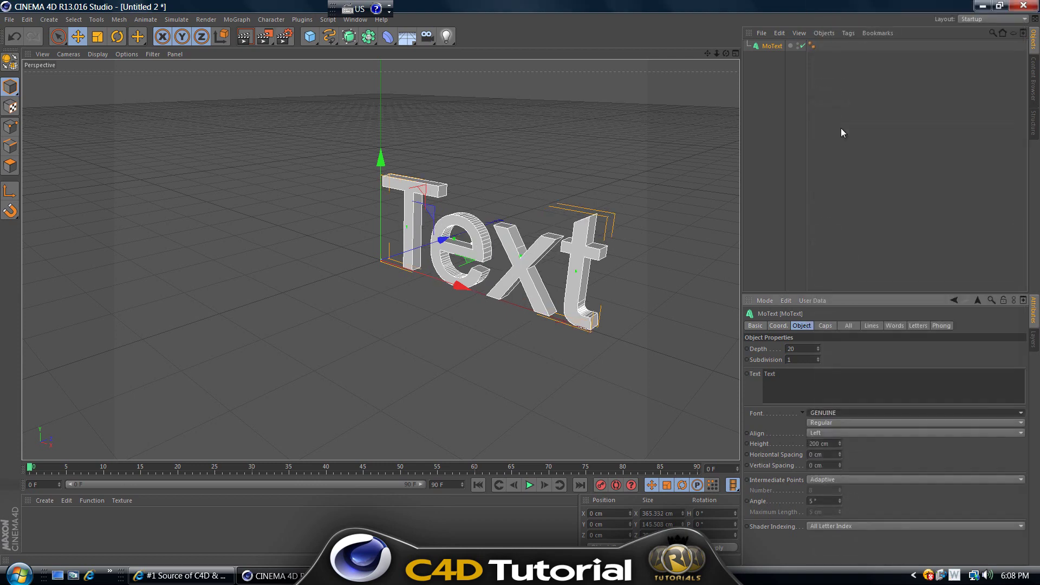
{"action": "left_click", "coordinate": [837, 410]}
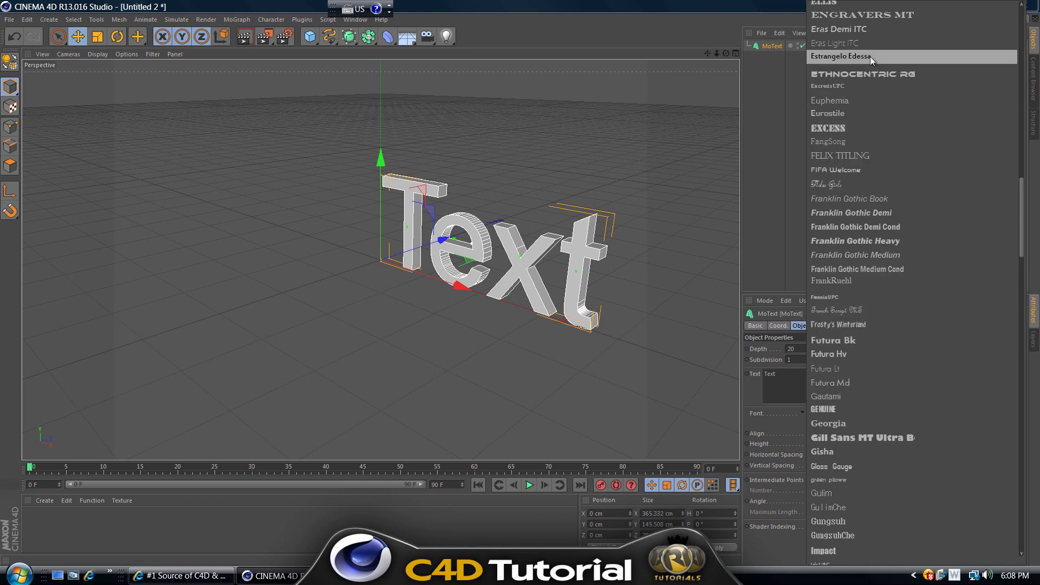
{"action": "scroll", "coordinate": [870, 57], "scroll_direction": "up", "scroll_amount": 5}
{"action": "left_click", "coordinate": [839, 140]}
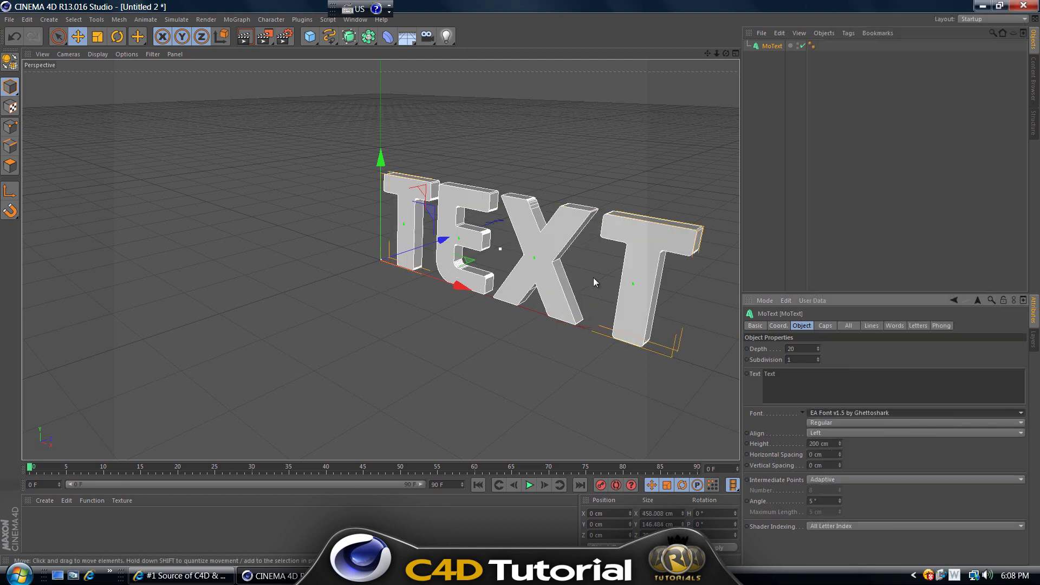
{"action": "mouse_move", "coordinate": [817, 349]}
{"action": "left_mouse_down"}
{"action": "mouse_move", "coordinate": [820, 338]}
{"action": "mouse_move", "coordinate": [818, 350]}
{"action": "left_mouse_up"}
Give the text Fillet Caps on start and end, each with a 2 cm radius
{"action": "left_click", "coordinate": [825, 326]}
{"action": "left_click", "coordinate": [823, 348]}
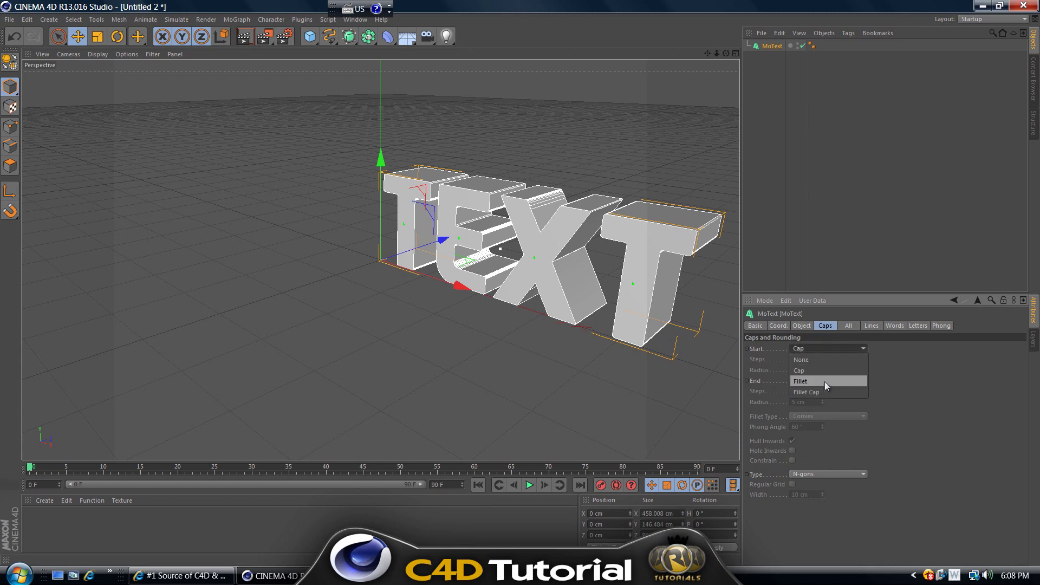
{"action": "left_click", "coordinate": [823, 386]}
{"action": "left_click", "coordinate": [821, 380]}
{"action": "left_click", "coordinate": [820, 415]}
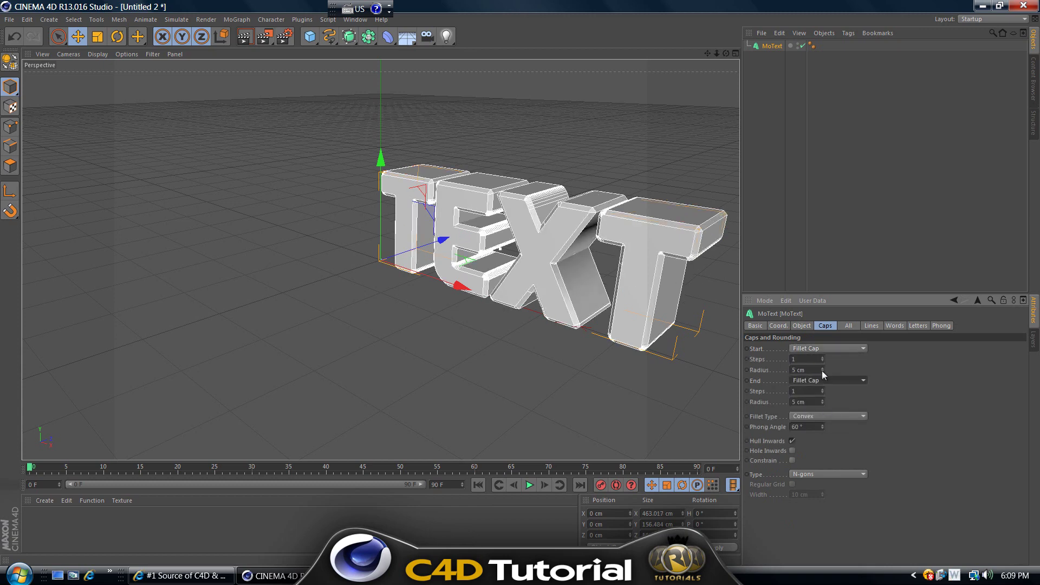
{"action": "left_click_drag", "start_coordinate": [821, 370], "coordinate": [821, 372]}
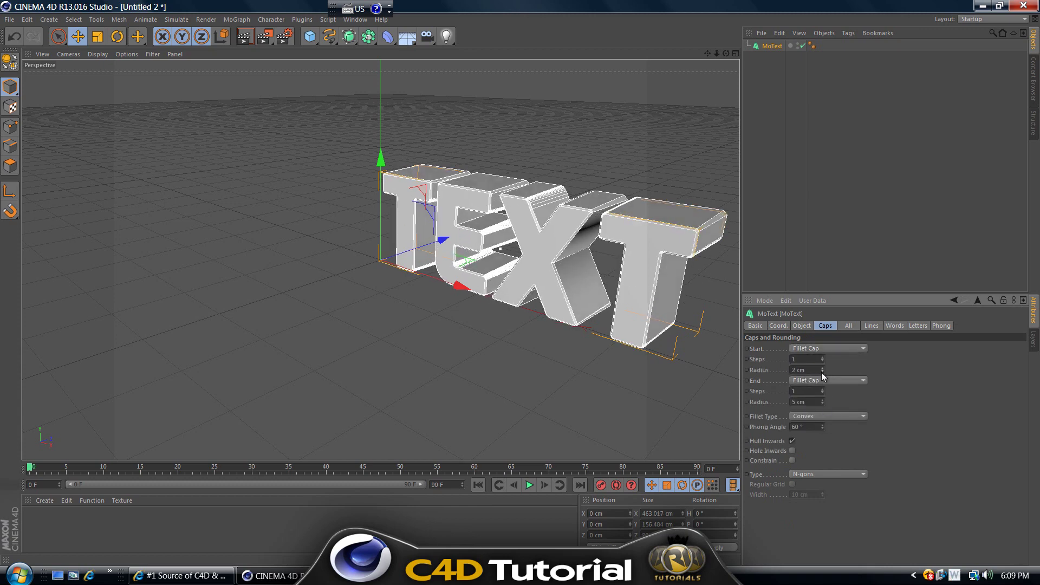
{"action": "left_click", "coordinate": [823, 404]}
{"action": "left_click", "coordinate": [824, 404]}
{"action": "left_click", "coordinate": [824, 404]}
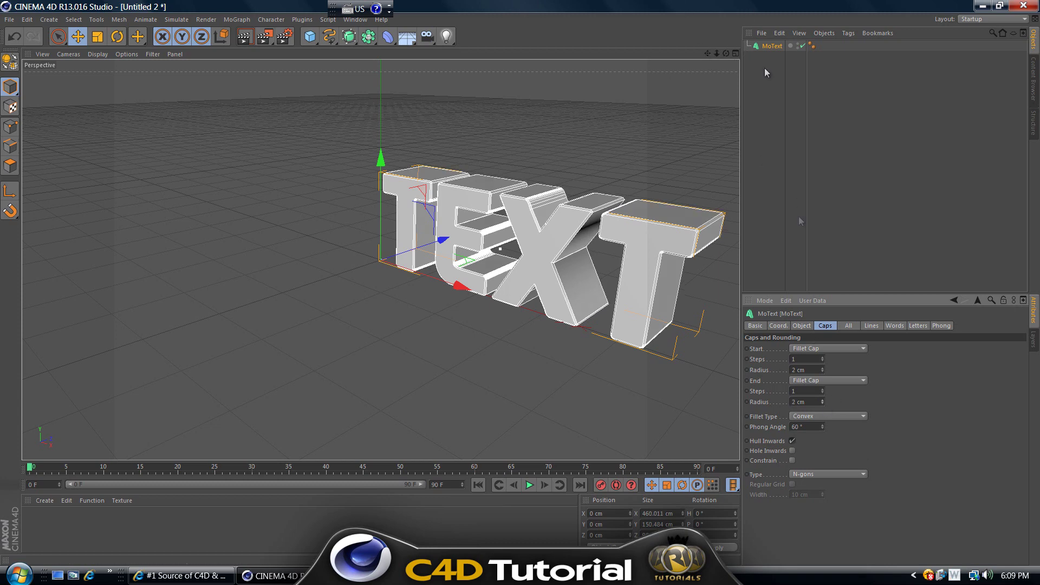
Set the MoText alignment to Middle so the text is centred on its axis
{"action": "left_click", "coordinate": [803, 326]}
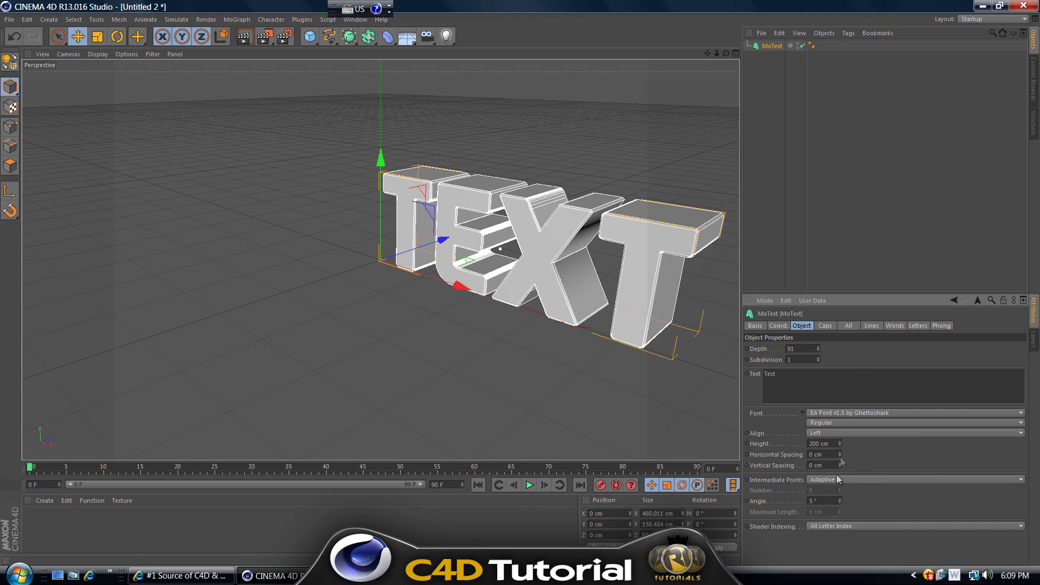
{"action": "left_click", "coordinate": [821, 432]}
{"action": "left_click", "coordinate": [830, 453]}
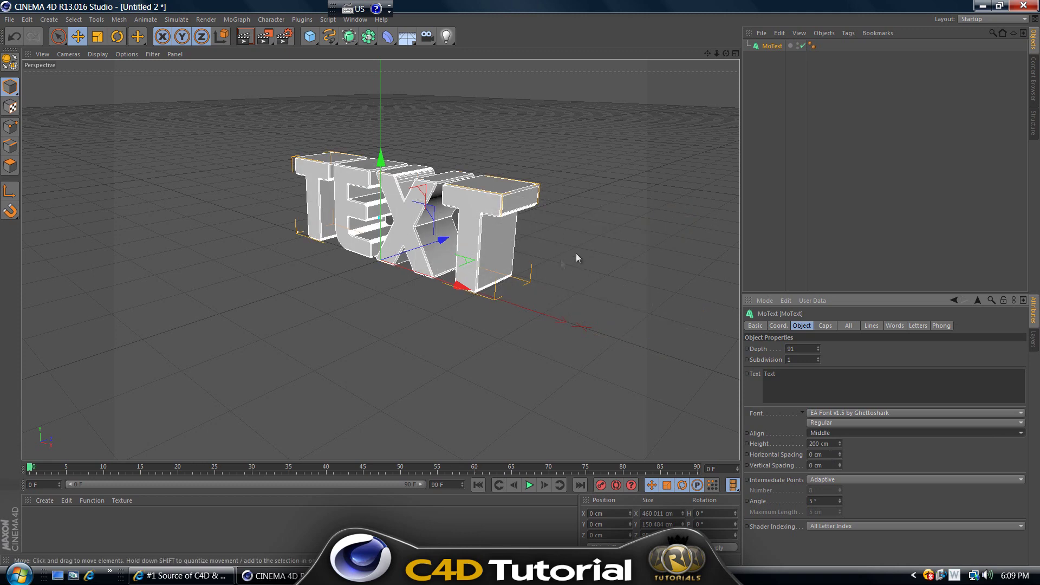
{"action": "left_click", "coordinate": [408, 38]}
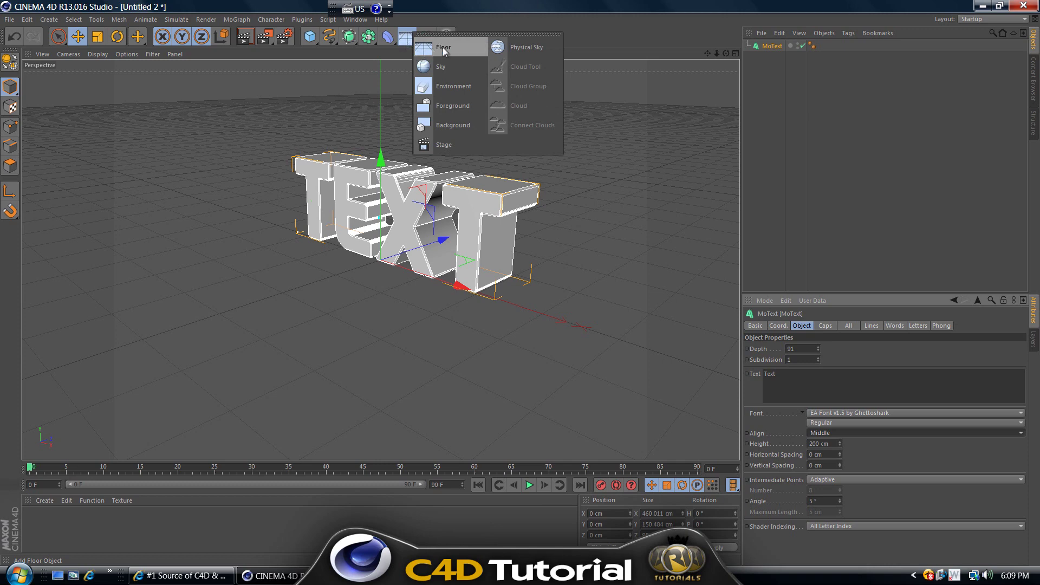
Add a Floor and a Background object to the scene
{"action": "left_click", "coordinate": [443, 49]}
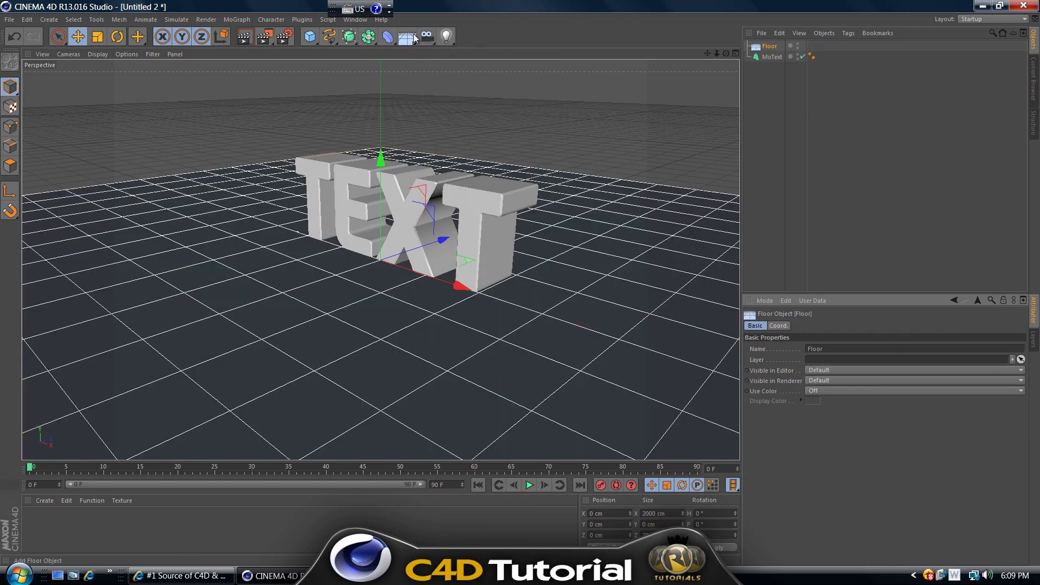
{"action": "left_click", "coordinate": [414, 37]}
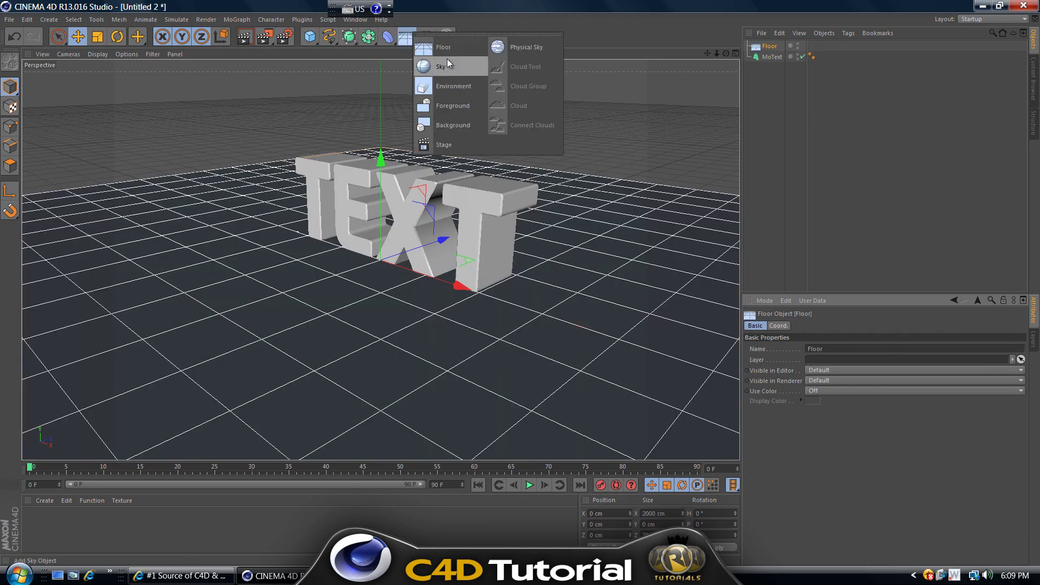
{"action": "left_click", "coordinate": [473, 125]}
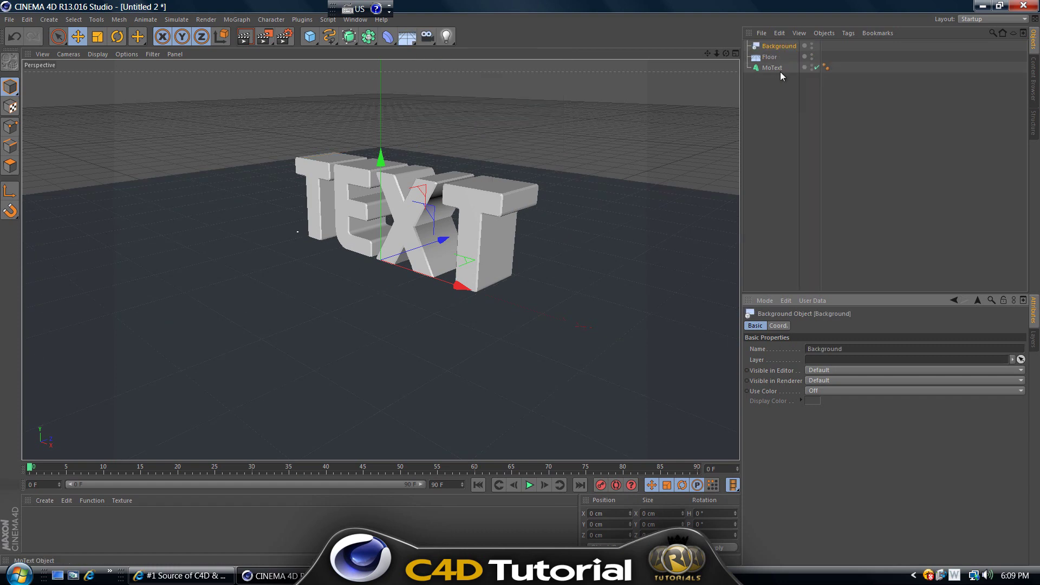
Add a Compositing tag to the Floor, leaving it visible to the camera
{"action": "left_click", "coordinate": [769, 57]}
{"action": "right_click", "coordinate": [769, 59]}
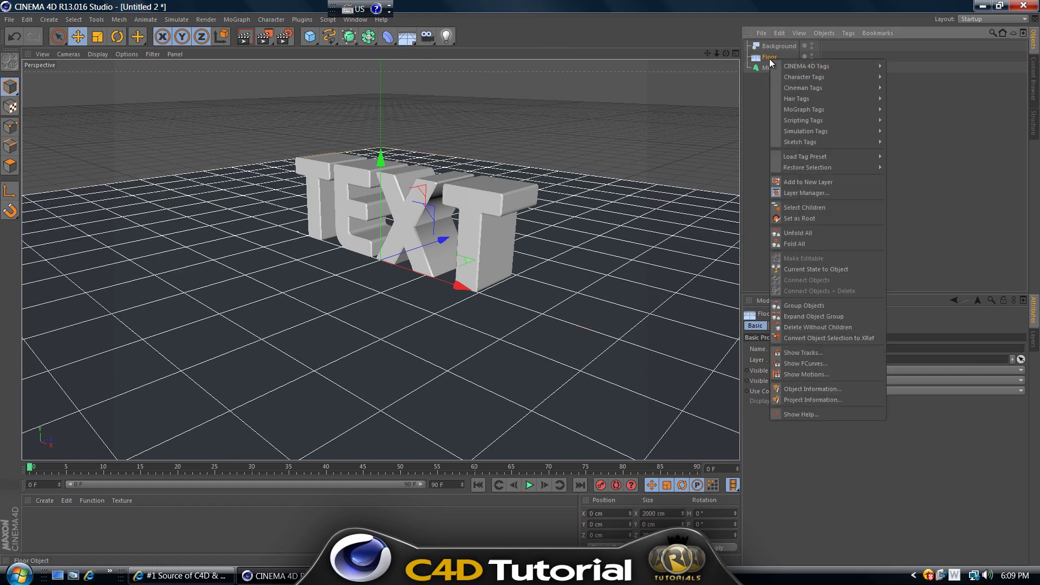
{"action": "mouse_move", "coordinate": [802, 66]}
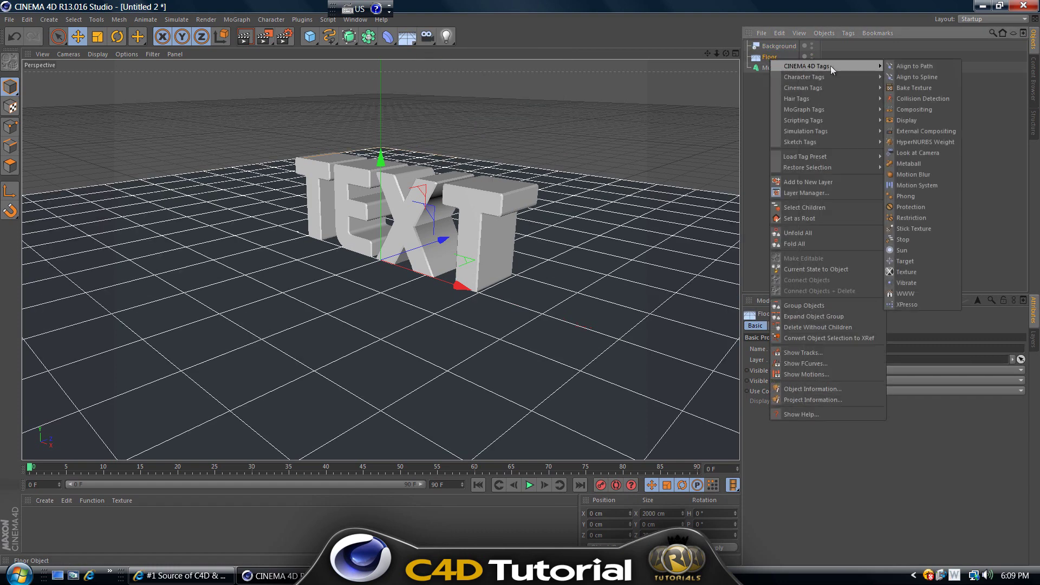
{"action": "left_click", "coordinate": [927, 107]}
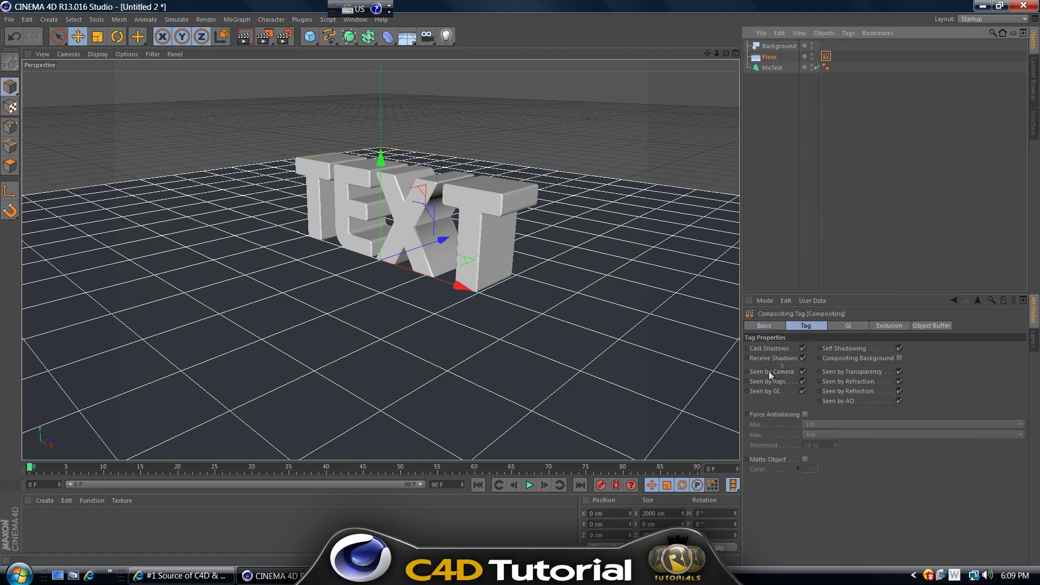
{"action": "left_click", "coordinate": [803, 371]}
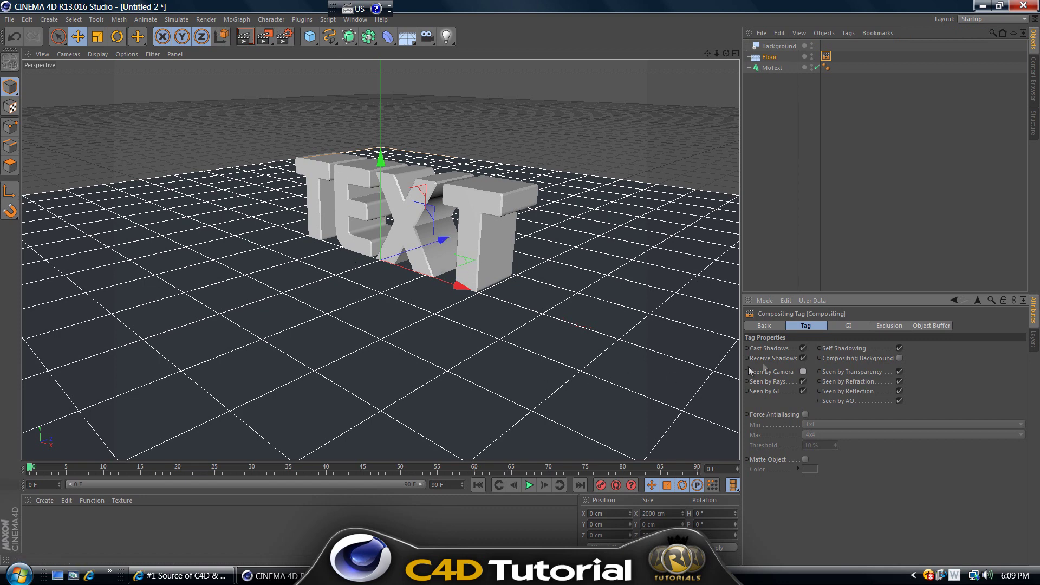
{"action": "left_click", "coordinate": [804, 371]}
Enable Compositing Background on the Floor and test-render it, including from below
{"action": "left_click", "coordinate": [899, 359]}
{"action": "left_click", "coordinate": [247, 37]}
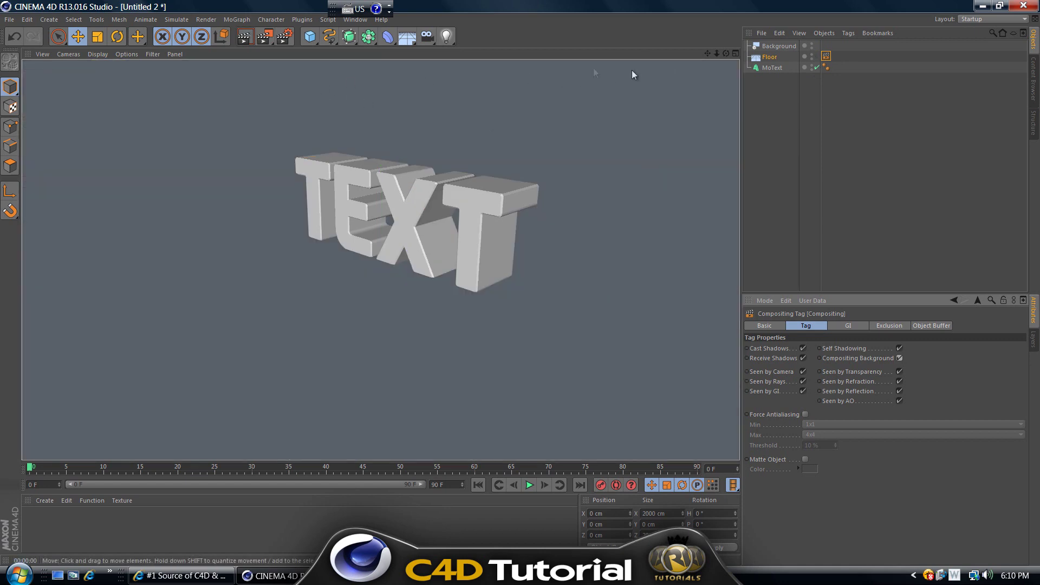
{"action": "left_click_drag", "start_coordinate": [725, 53], "coordinate": [520, 288]}
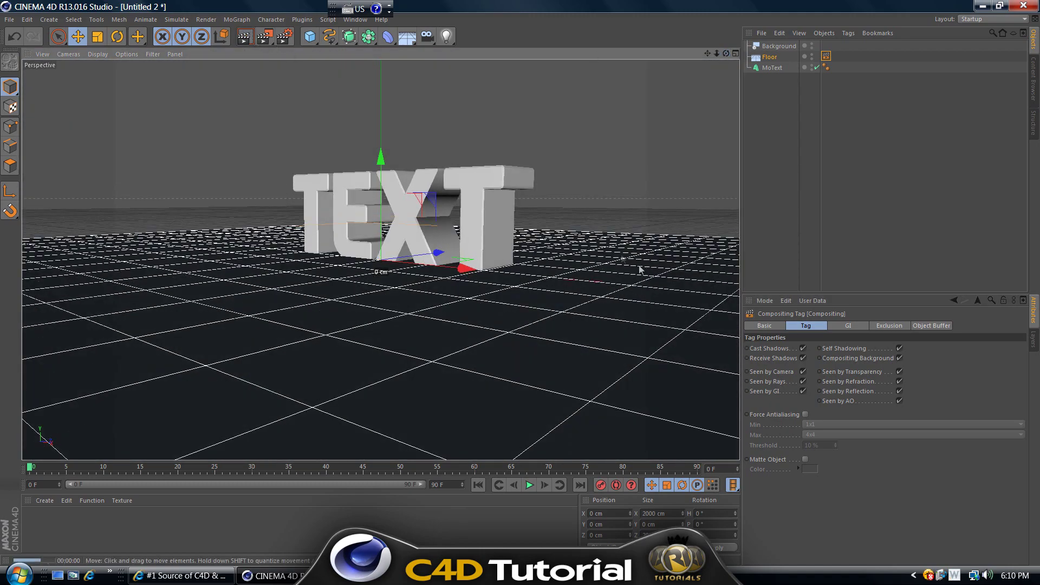
{"action": "key", "text": "ctrl+r"}
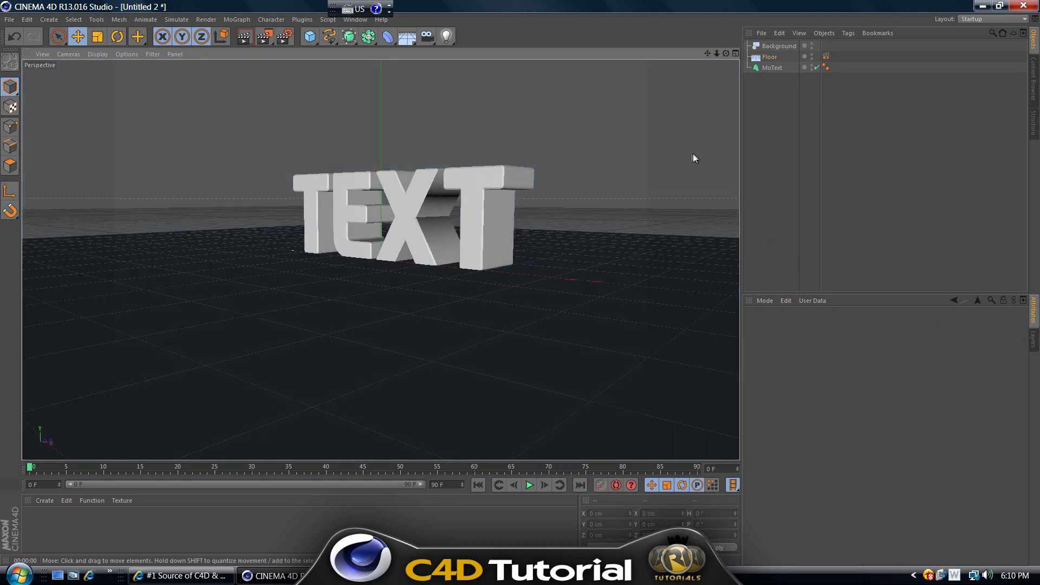
{"action": "left_click", "coordinate": [691, 155]}
Compare a render with Compositing Background off, re-enable it, then select the Background object
{"action": "left_click", "coordinate": [825, 56]}
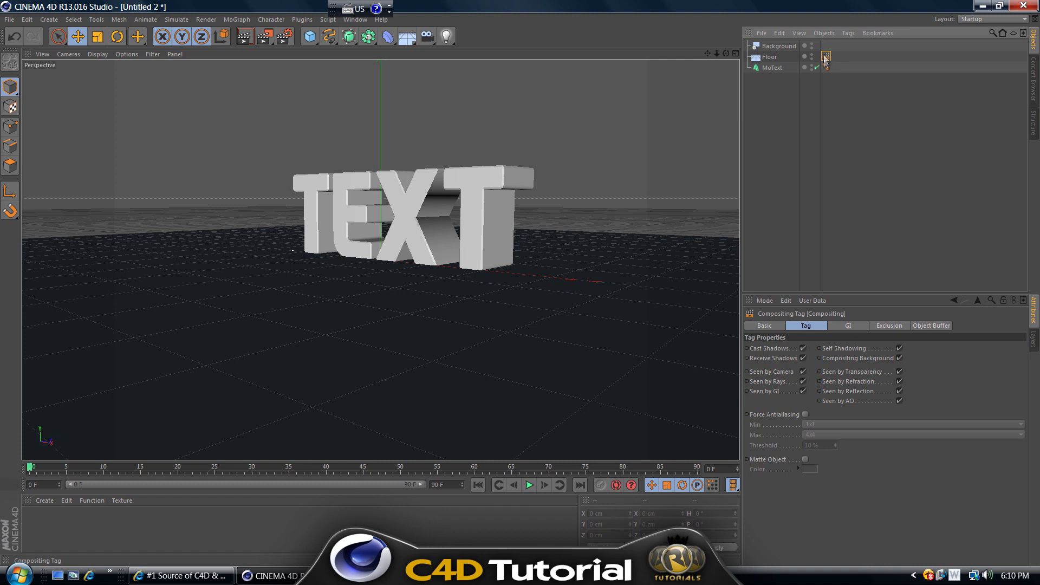
{"action": "left_click", "coordinate": [899, 358]}
{"action": "key", "text": "ctrl+r"}
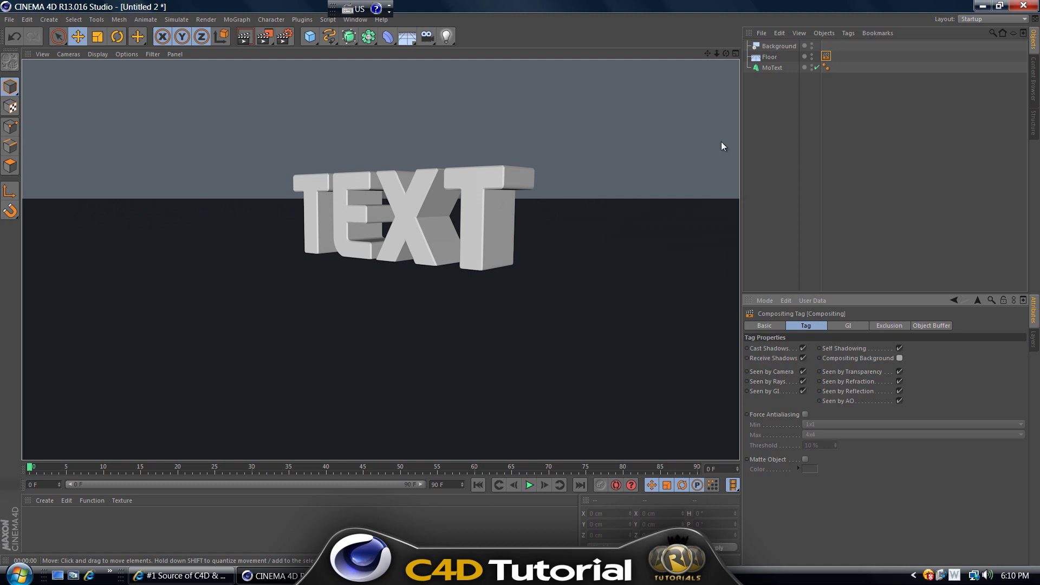
{"action": "left_click", "coordinate": [899, 358]}
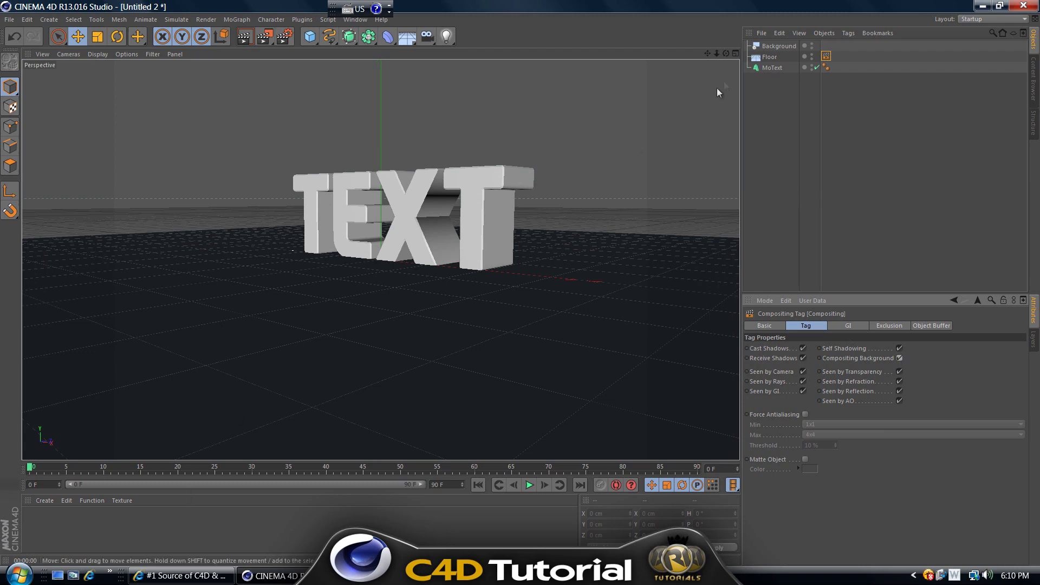
{"action": "left_click", "coordinate": [770, 56]}
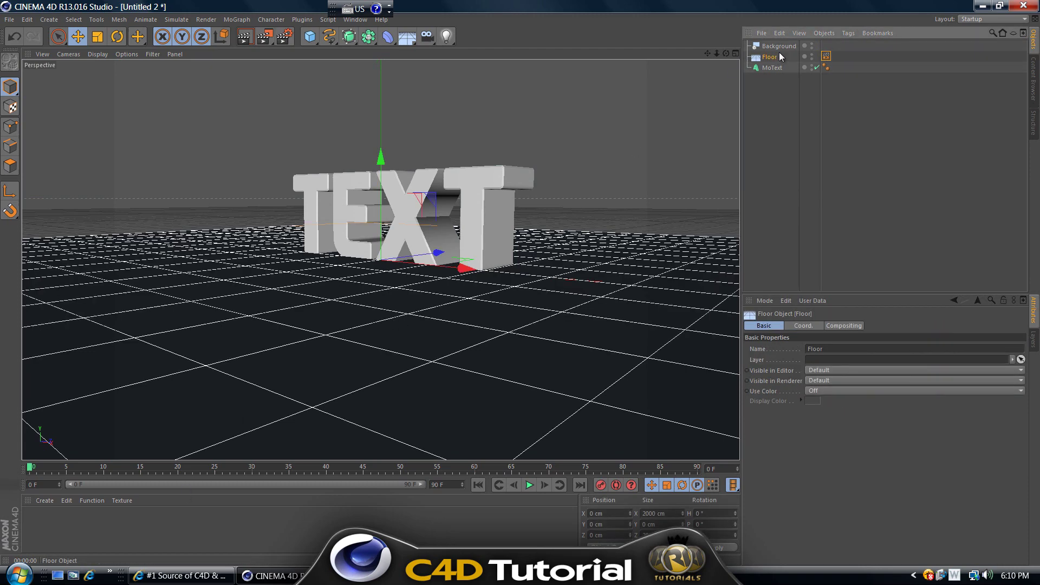
{"action": "left_click", "coordinate": [783, 43]}
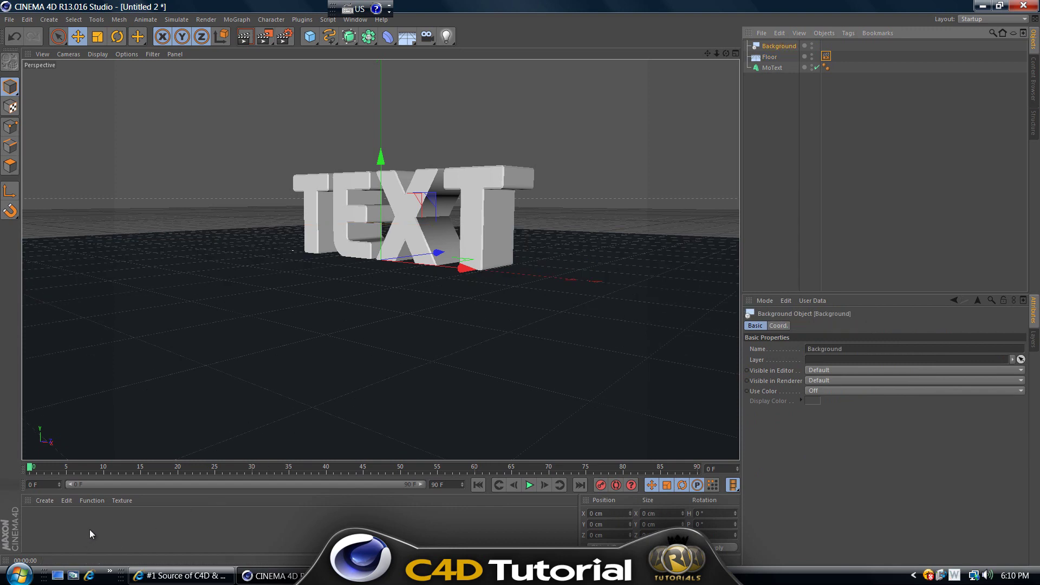
Create material Mat with a cream colour of RGB 241/238/229
{"action": "double_click", "coordinate": [50, 524]}
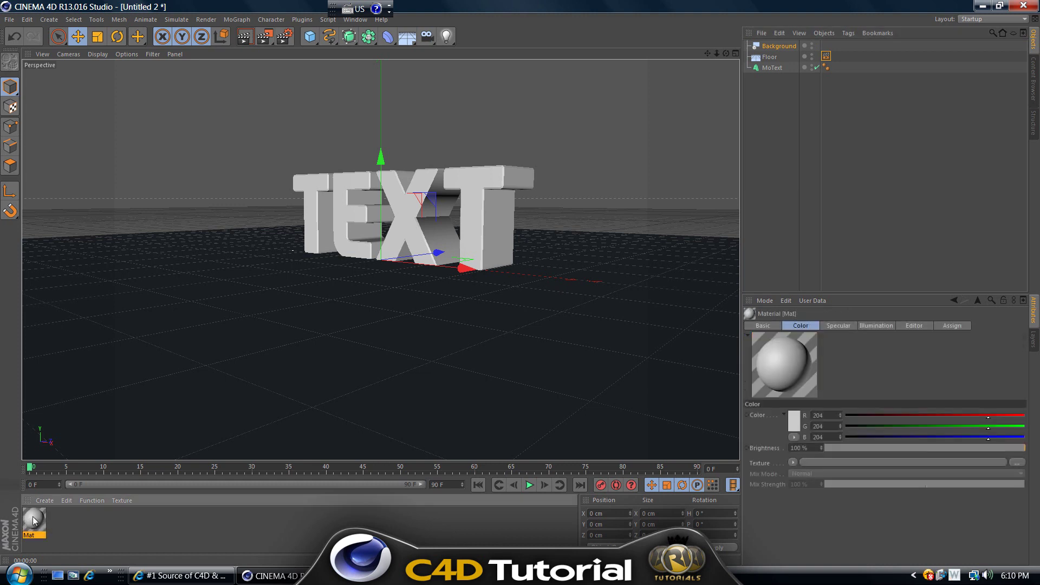
{"action": "double_click", "coordinate": [33, 521]}
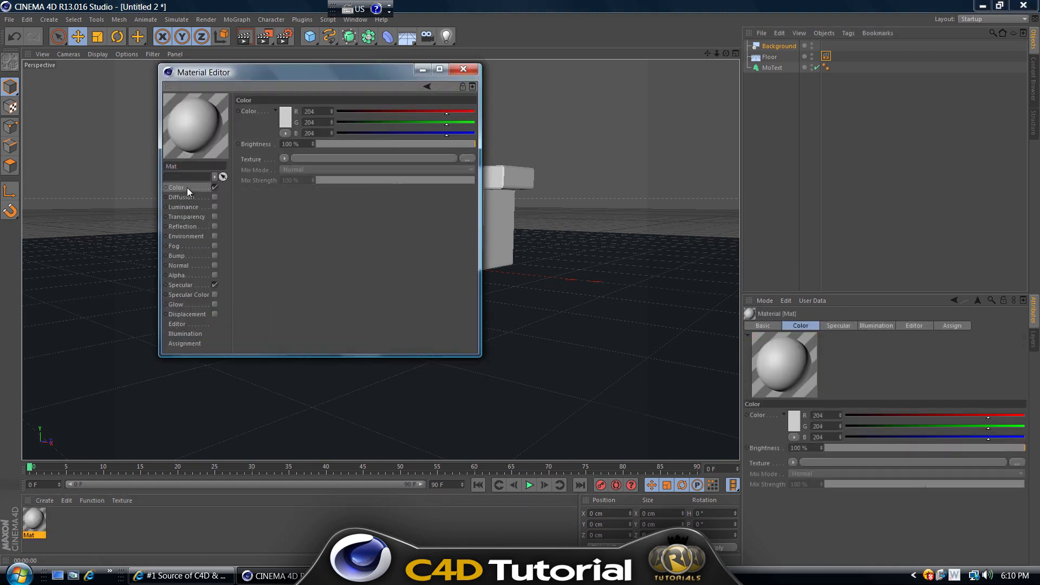
{"action": "left_click", "coordinate": [289, 112]}
{"action": "mouse_move", "coordinate": [289, 111]}
{"action": "left_mouse_down"}
{"action": "mouse_move", "coordinate": [260, 95]}
{"action": "mouse_move", "coordinate": [314, 57]}
{"action": "left_mouse_up"}
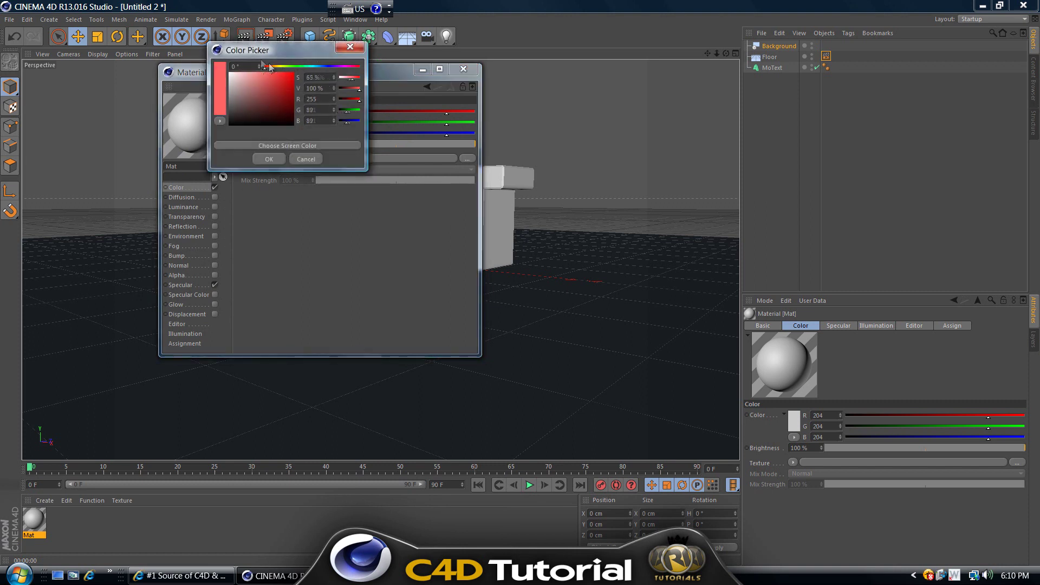
{"action": "mouse_move", "coordinate": [255, 81]}
{"action": "left_mouse_down"}
{"action": "mouse_move", "coordinate": [241, 89]}
{"action": "mouse_move", "coordinate": [233, 76]}
{"action": "mouse_move", "coordinate": [279, 71]}
{"action": "mouse_move", "coordinate": [232, 75]}
{"action": "left_mouse_up"}
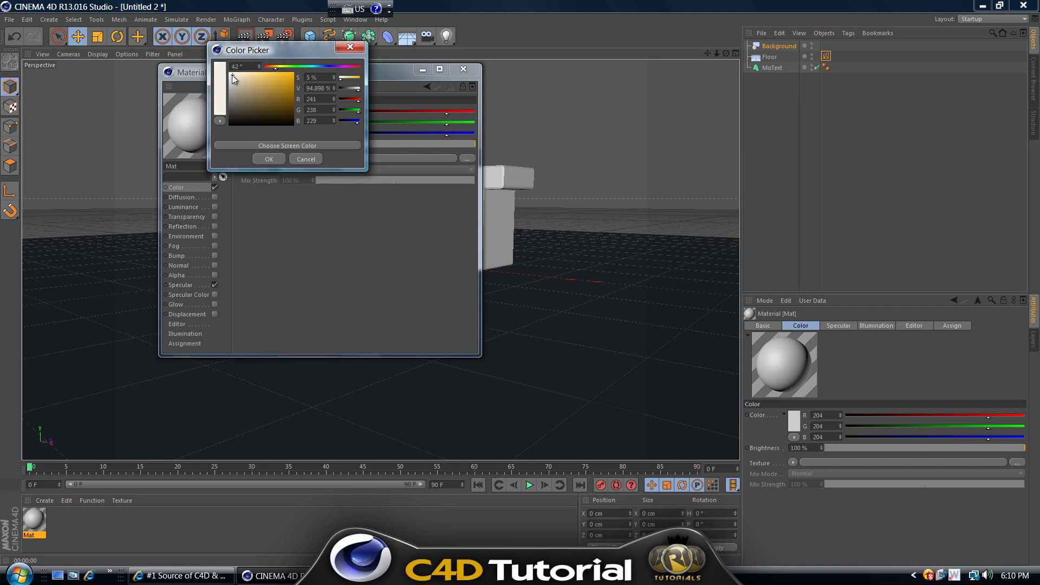
{"action": "left_click", "coordinate": [277, 161]}
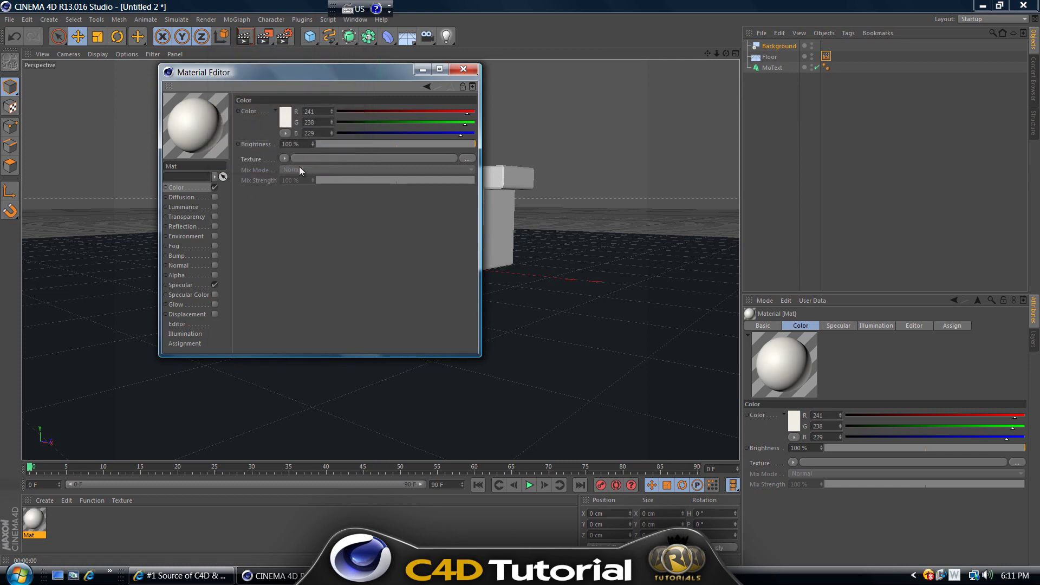
{"action": "left_click", "coordinate": [464, 69]}
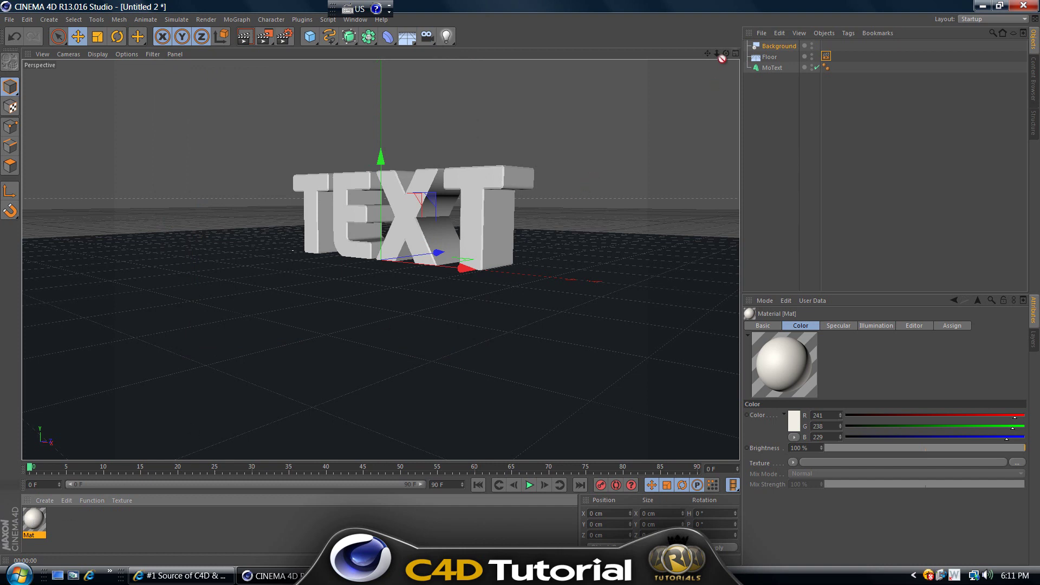
Apply Mat to the Background and Floor and test-render the cream backdrop
{"action": "left_click_drag", "start_coordinate": [761, 45], "coordinate": [763, 47]}
{"action": "left_click_drag", "start_coordinate": [35, 518], "coordinate": [772, 56]}
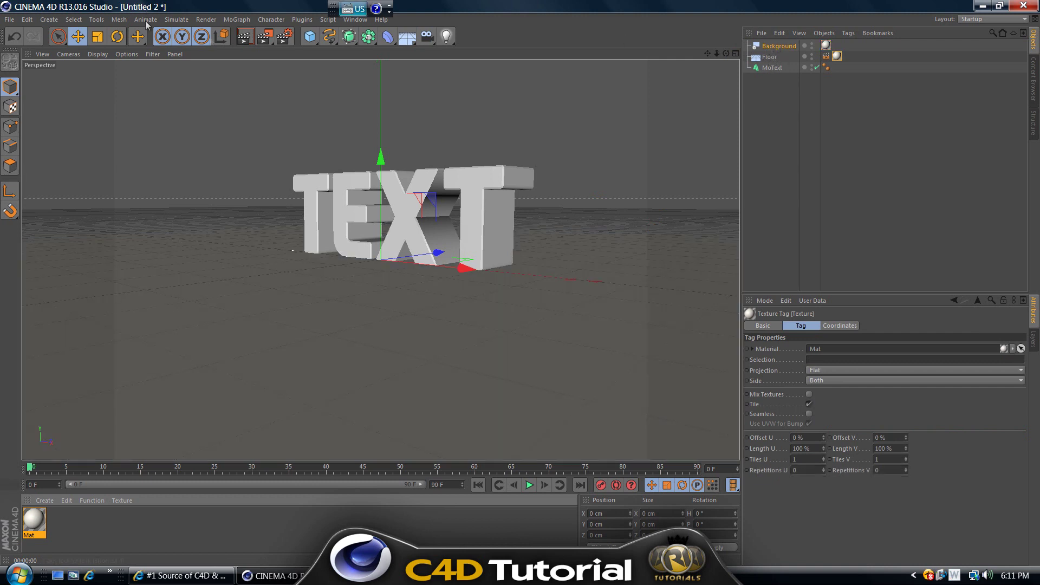
{"action": "left_click", "coordinate": [247, 37]}
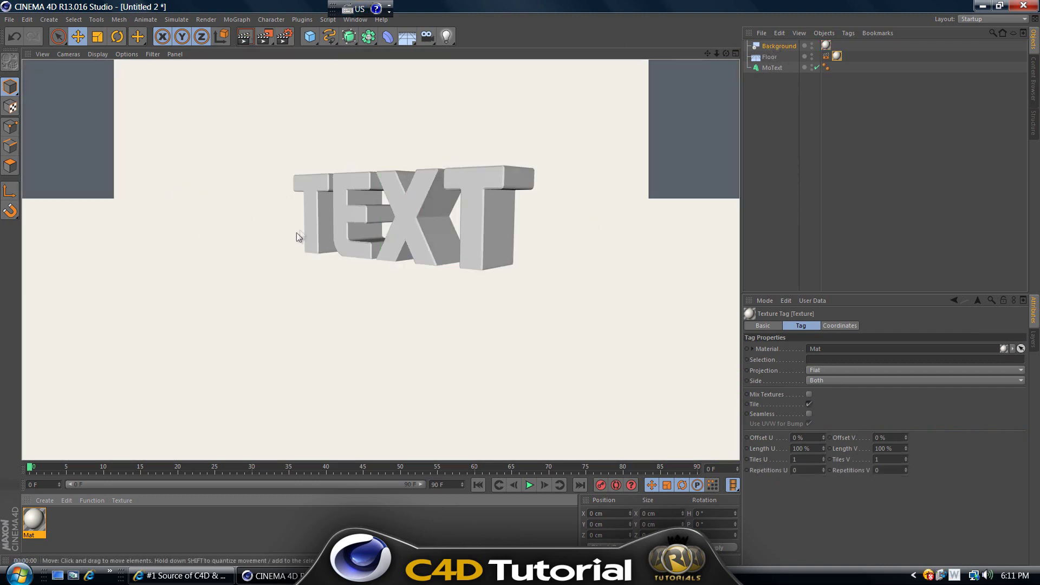
{"action": "left_click", "coordinate": [181, 150]}
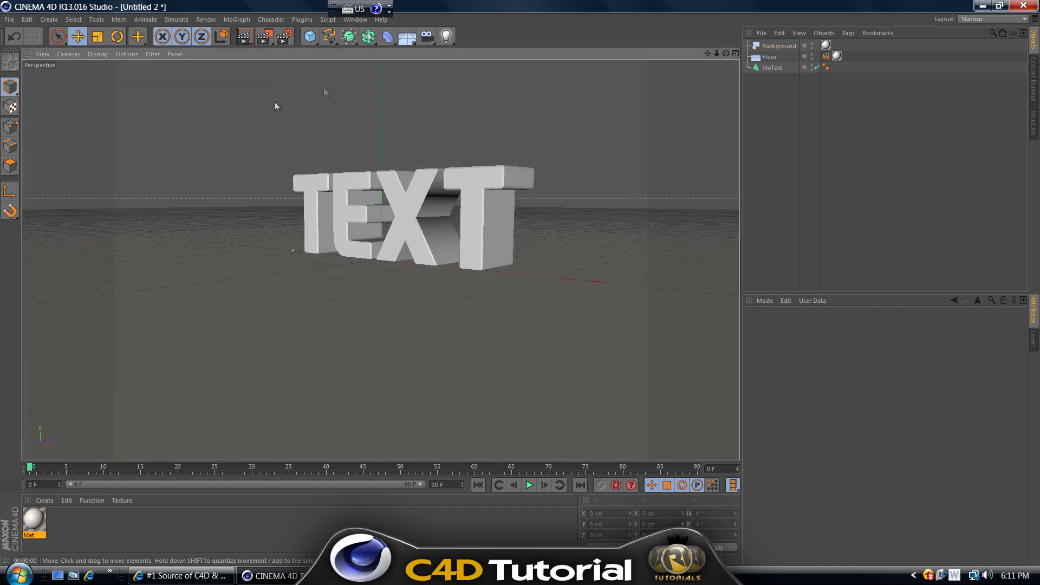
Set the render output size to 1280 × 720 pixels in Render Settings
{"action": "left_click", "coordinate": [287, 36]}
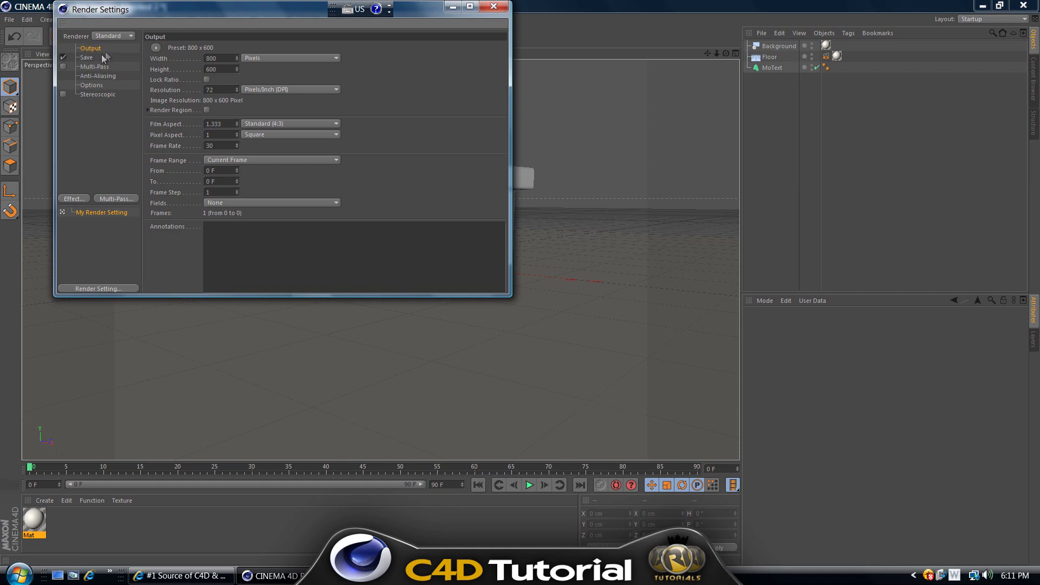
{"action": "left_click", "coordinate": [216, 58]}
{"action": "type", "text": "1280"}
{"action": "key", "text": "Tab"}
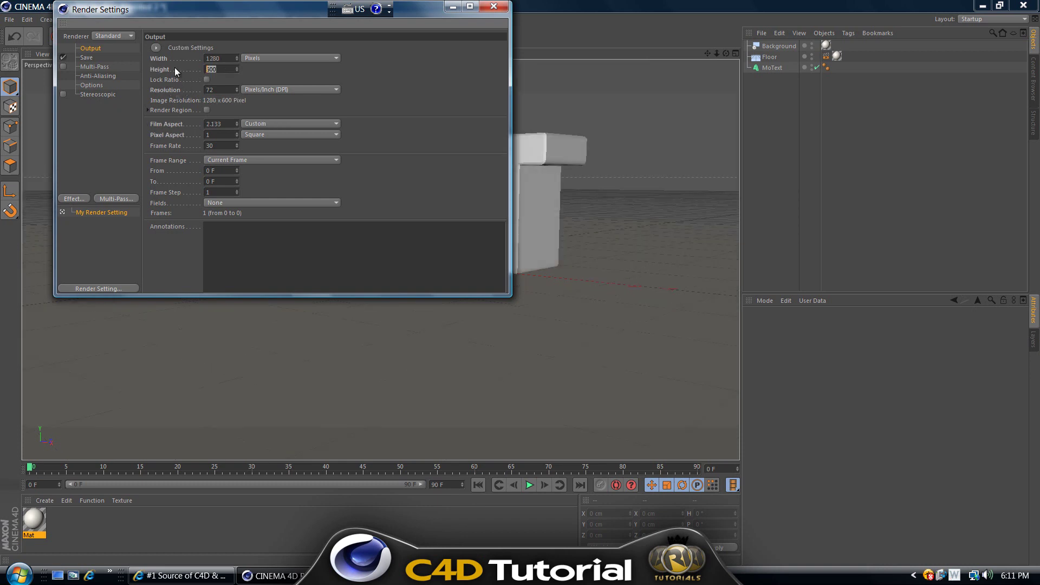
{"action": "type", "text": "720"}
{"action": "key", "text": "Return"}
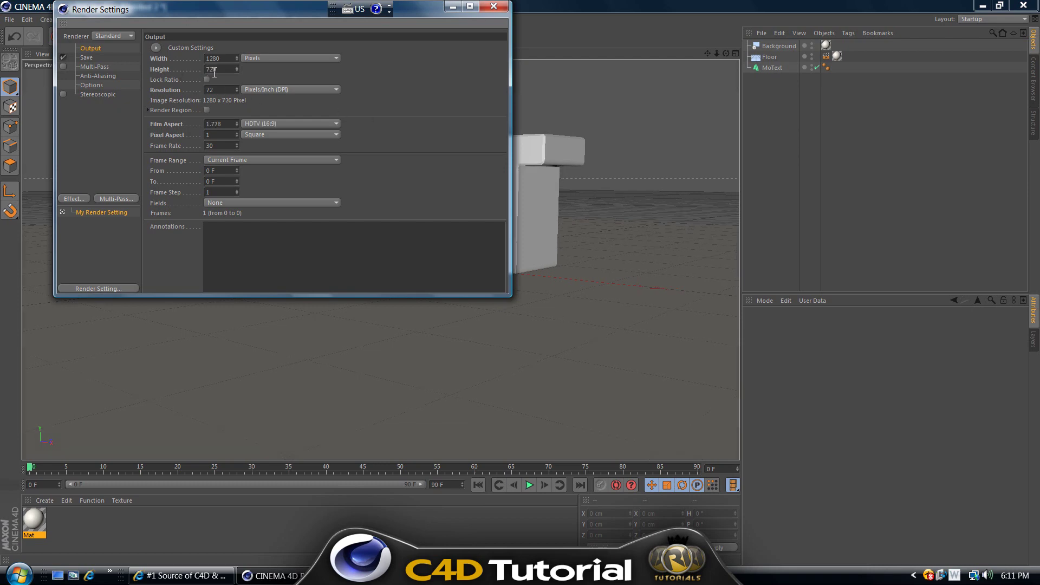
Close Render Settings, preview-render at 1280 × 720, and reframe the editor view of the text
{"action": "left_click", "coordinate": [493, 7]}
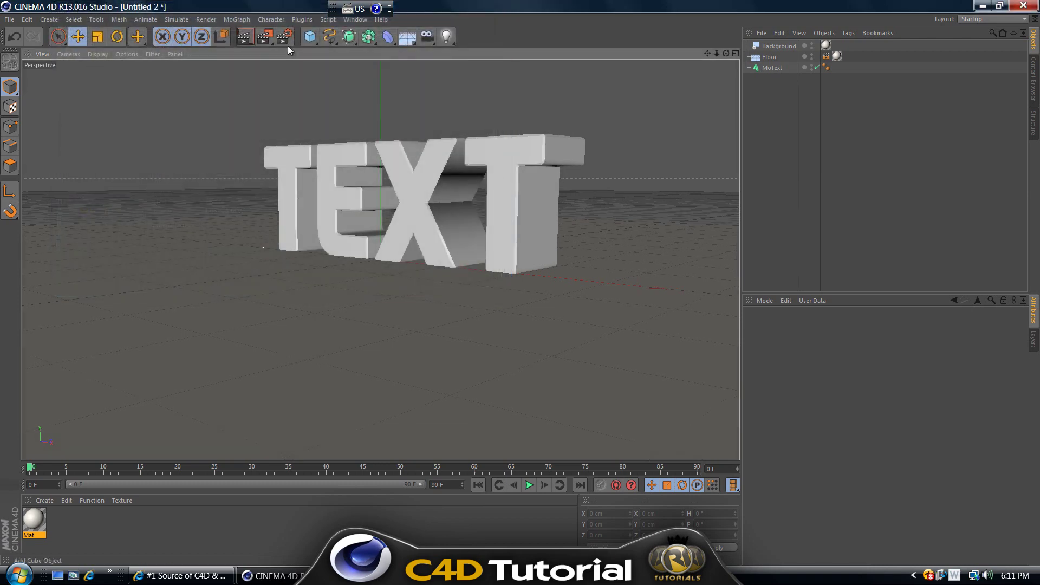
{"action": "left_click", "coordinate": [246, 37]}
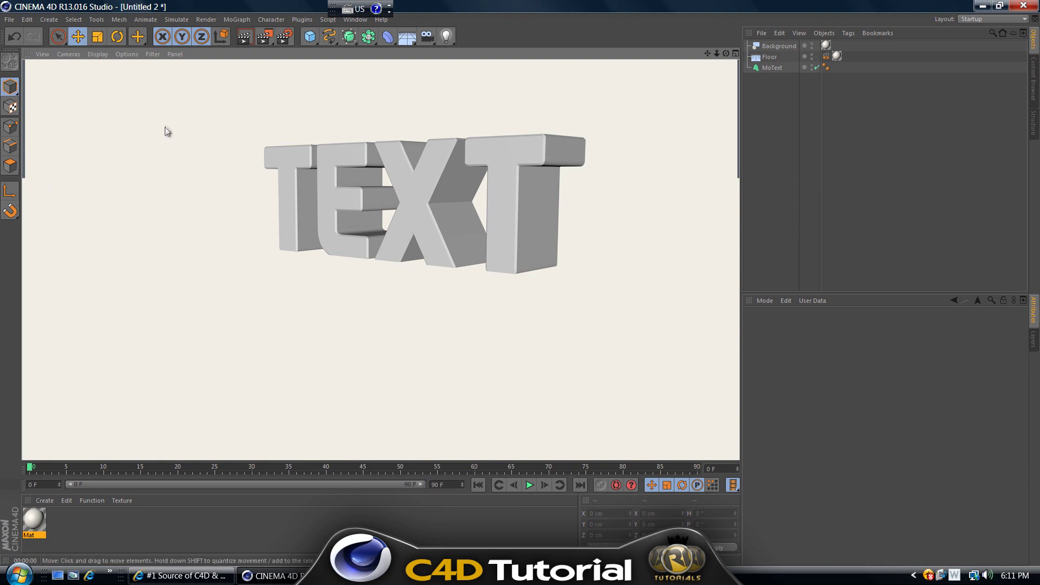
{"action": "left_click", "coordinate": [676, 118]}
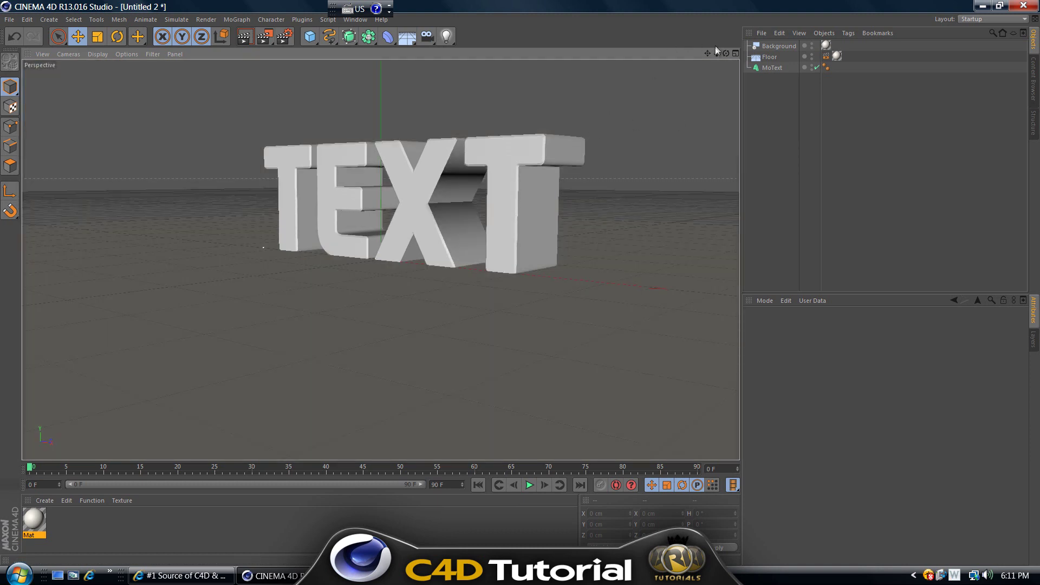
{"action": "left_click_drag", "start_coordinate": [707, 52], "coordinate": [519, 284]}
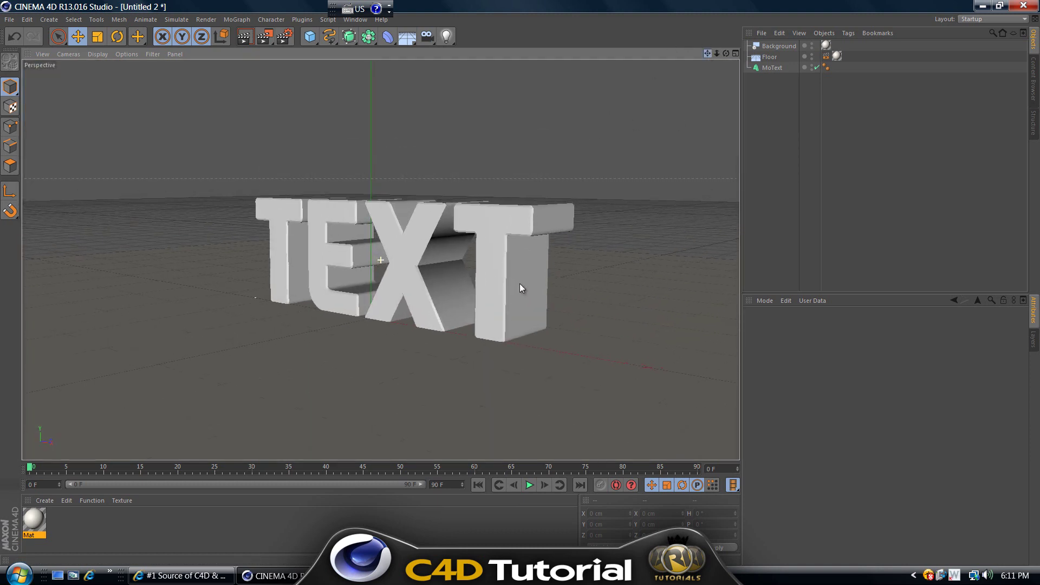
Add a 400 cm Plane and move it up above the text and along Z
{"action": "left_click", "coordinate": [311, 38]}
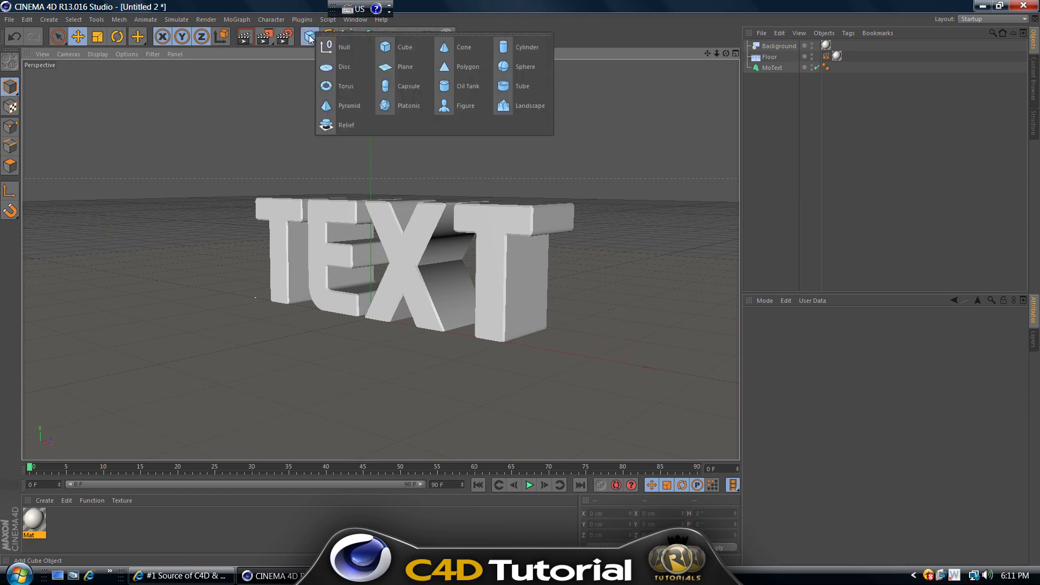
{"action": "left_click", "coordinate": [391, 66]}
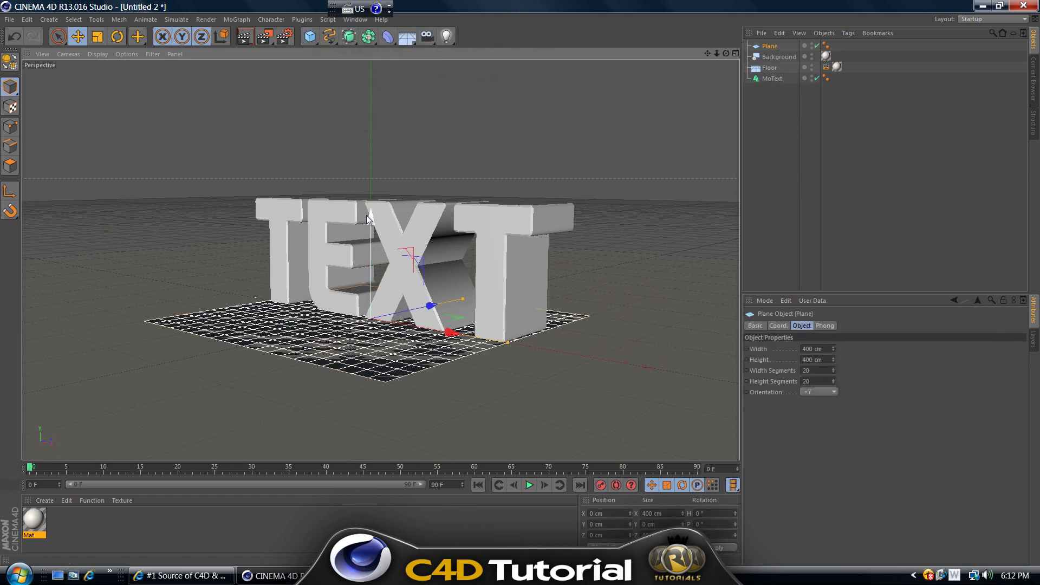
{"action": "left_click_drag", "start_coordinate": [370, 218], "coordinate": [371, 76]}
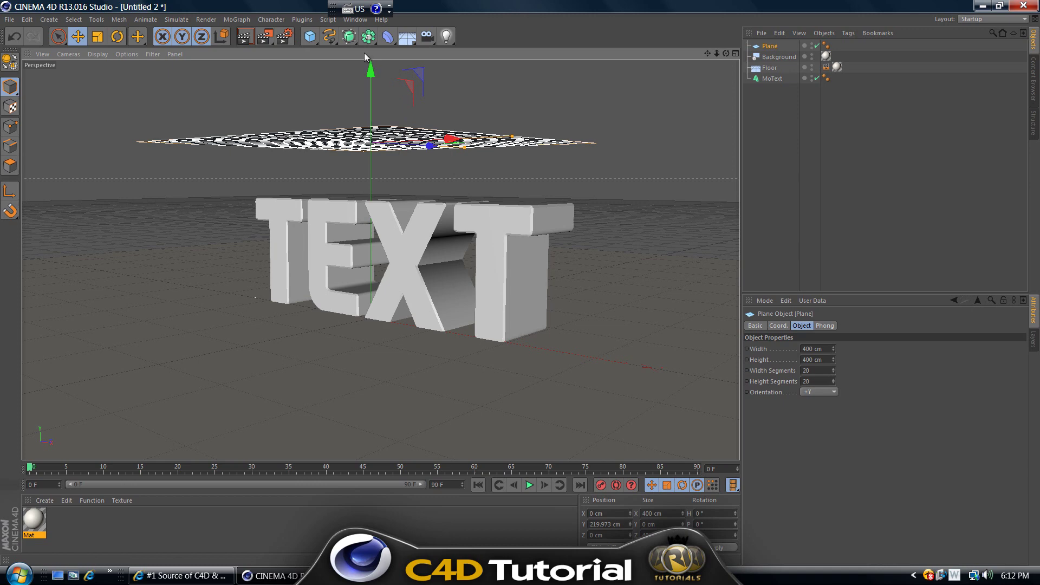
{"action": "left_click_drag", "start_coordinate": [370, 76], "coordinate": [521, 278]}
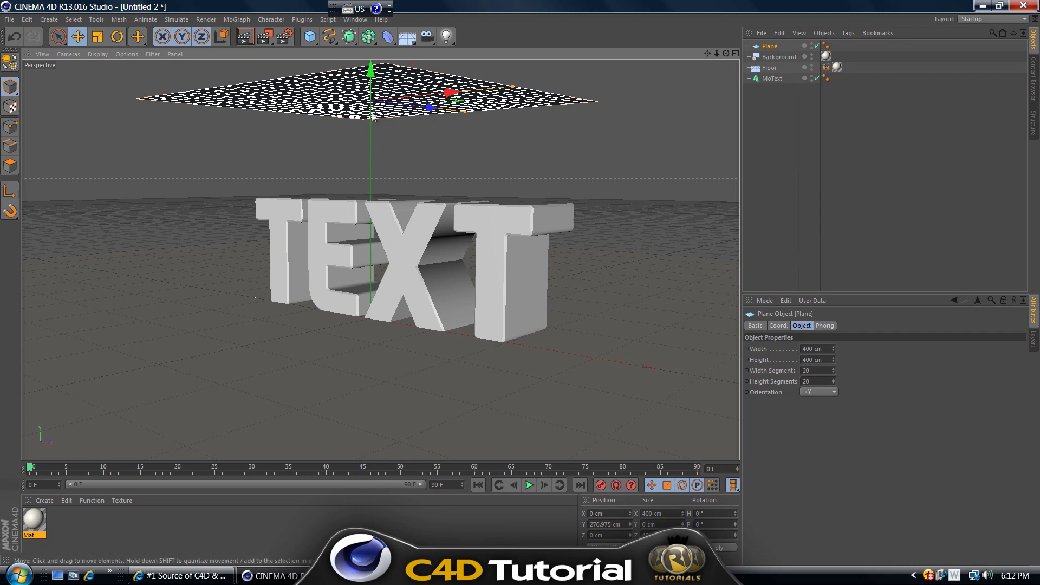
{"action": "left_click_drag", "start_coordinate": [429, 108], "coordinate": [124, 53]}
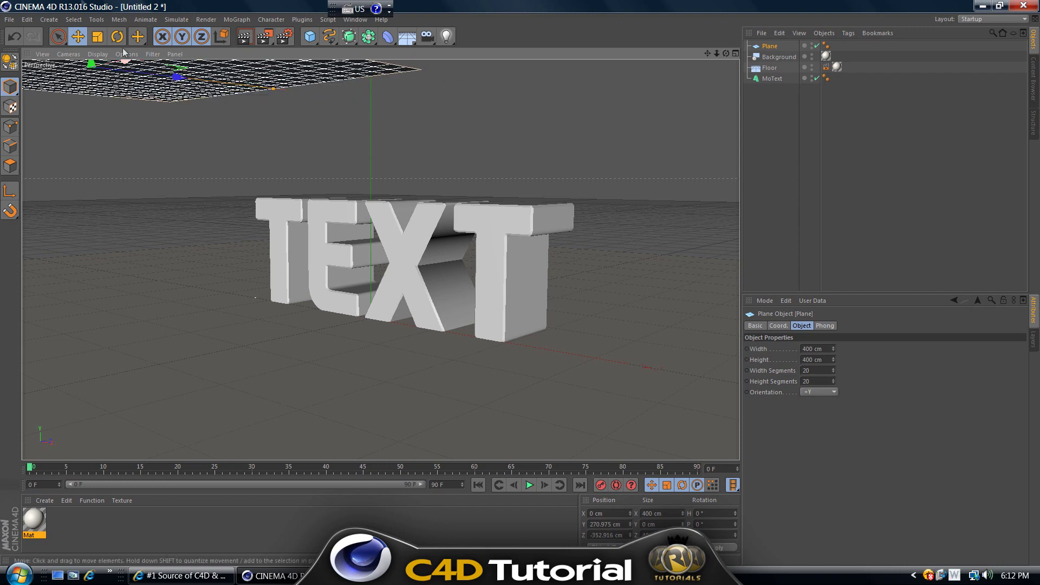
Tilt the Plane about 26.6° in pitch and raise it to Y 365 cm
{"action": "left_click", "coordinate": [117, 36]}
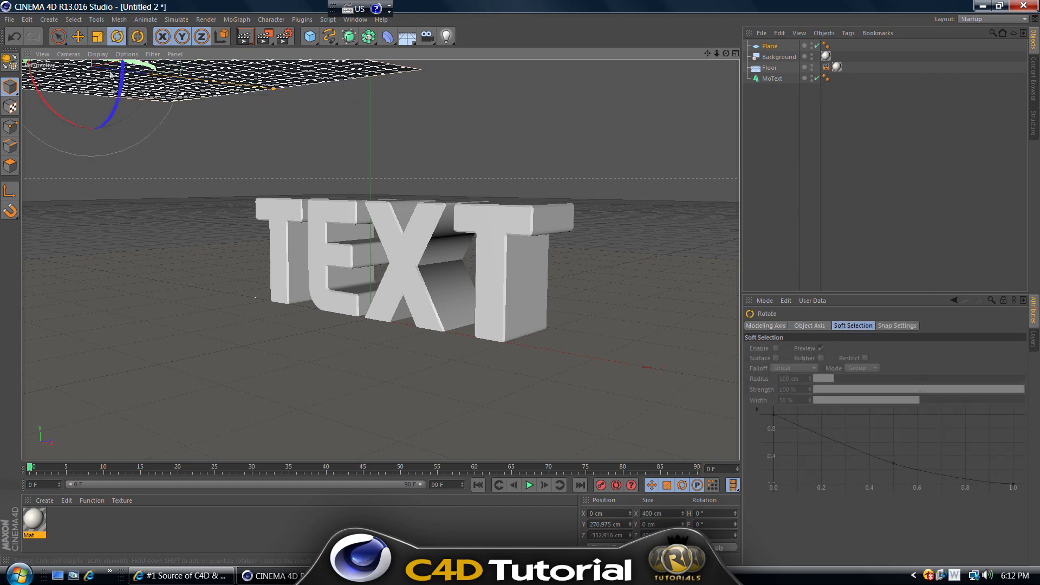
{"action": "mouse_move", "coordinate": [82, 124]}
{"action": "left_mouse_down"}
{"action": "mouse_move", "coordinate": [114, 132]}
{"action": "mouse_move", "coordinate": [88, 121]}
{"action": "left_mouse_up"}
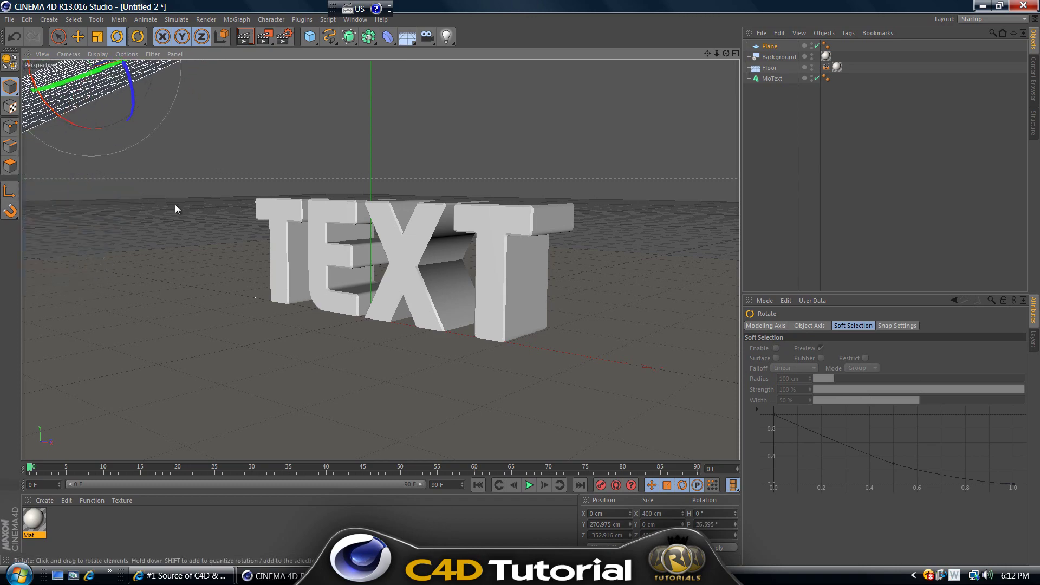
{"action": "scroll", "coordinate": [515, 139], "scroll_direction": "down", "scroll_amount": 5}
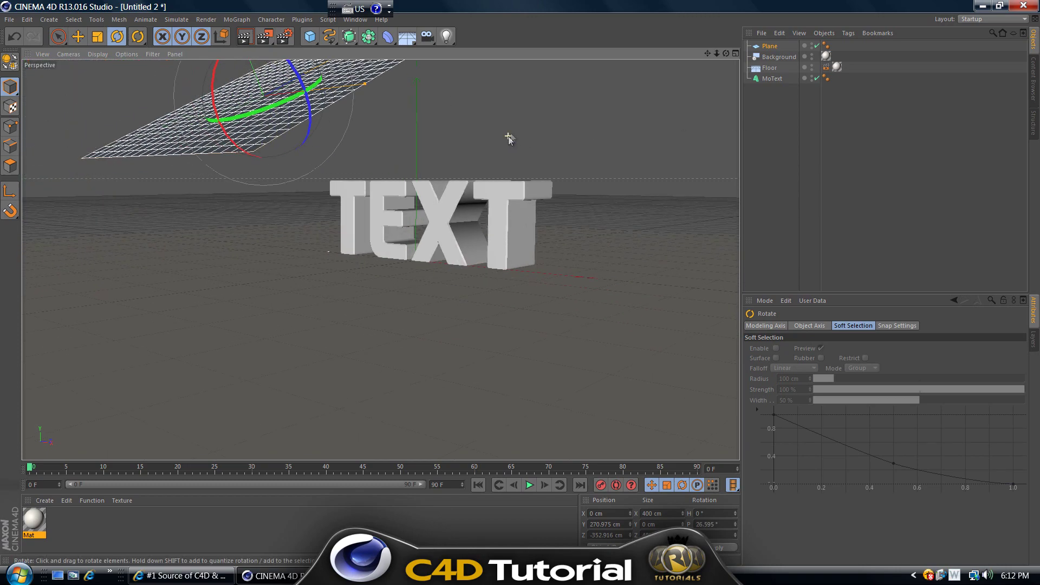
{"action": "scroll", "coordinate": [509, 139], "scroll_direction": "down", "scroll_amount": 3}
{"action": "key", "text": "e"}
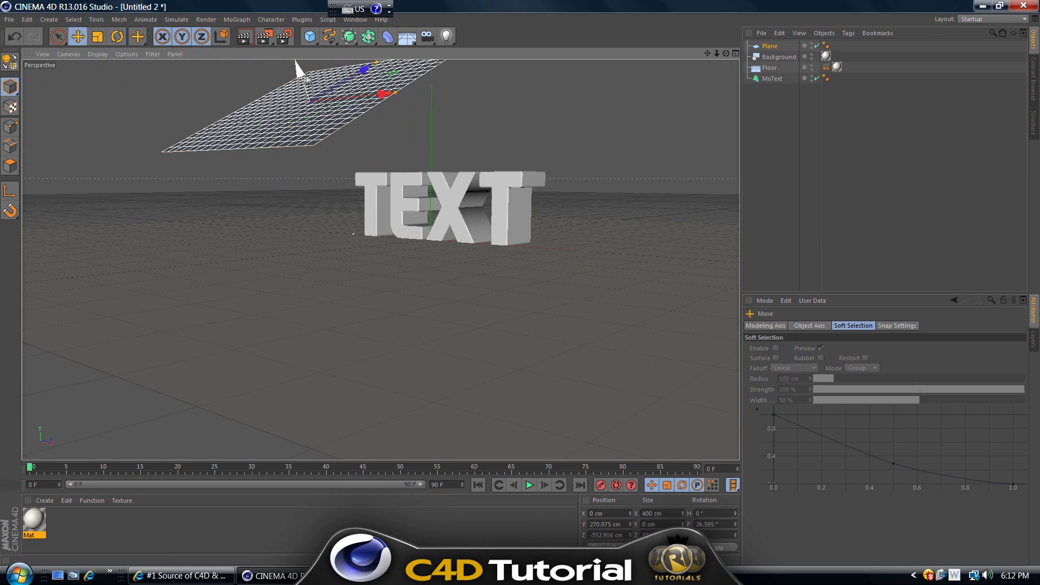
{"action": "left_click_drag", "start_coordinate": [306, 80], "coordinate": [520, 287]}
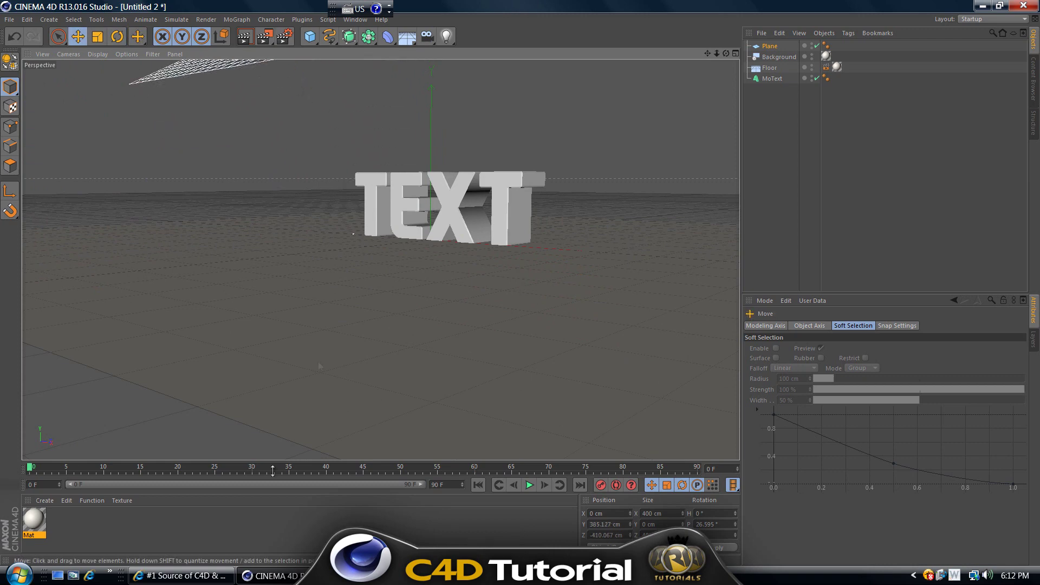
Create material Mat.1 and enable Luminance, raising its brightness
{"action": "double_click", "coordinate": [112, 521]}
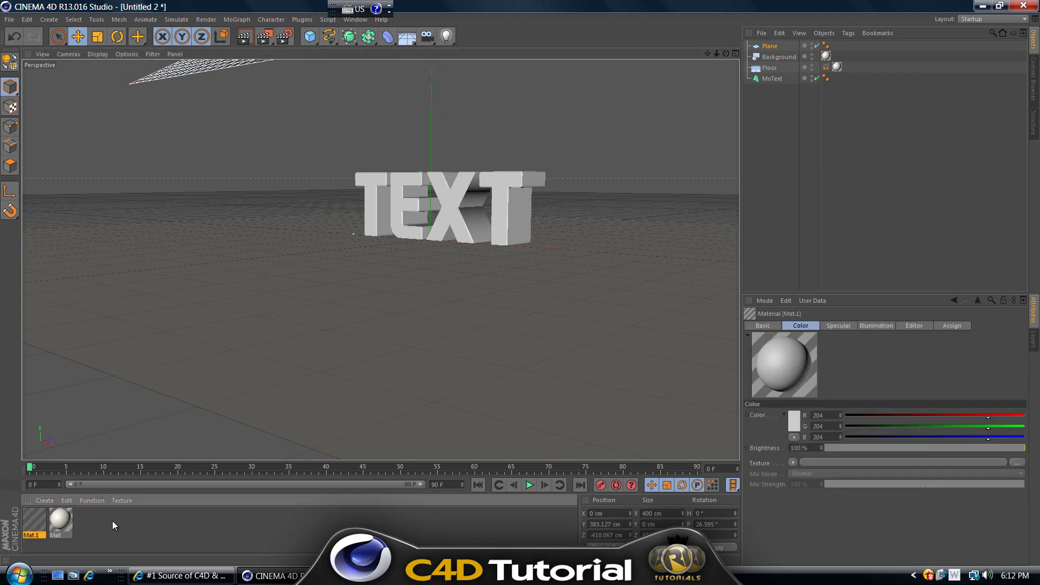
{"action": "double_click", "coordinate": [34, 519]}
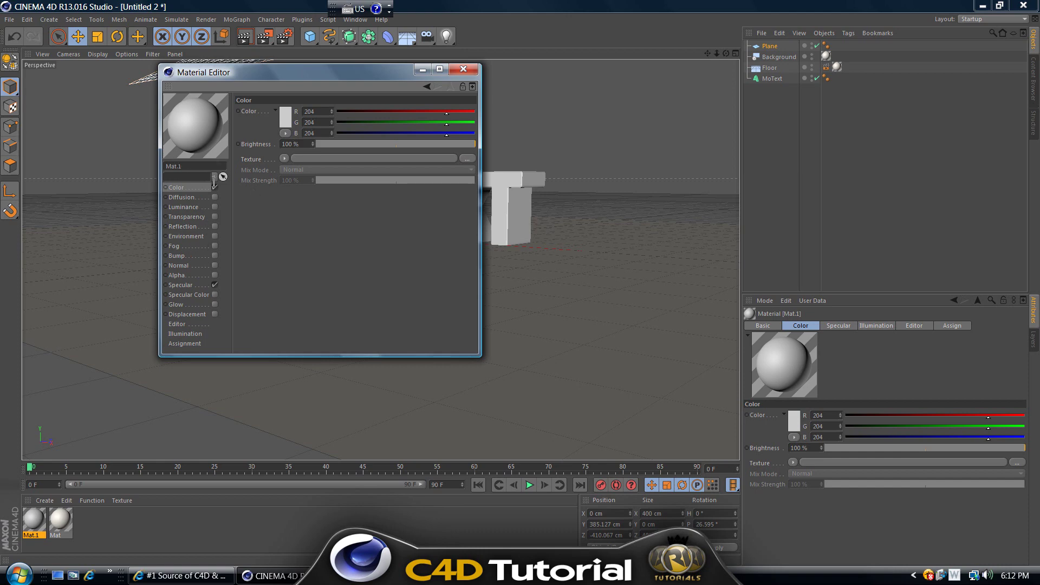
{"action": "left_click", "coordinate": [214, 207]}
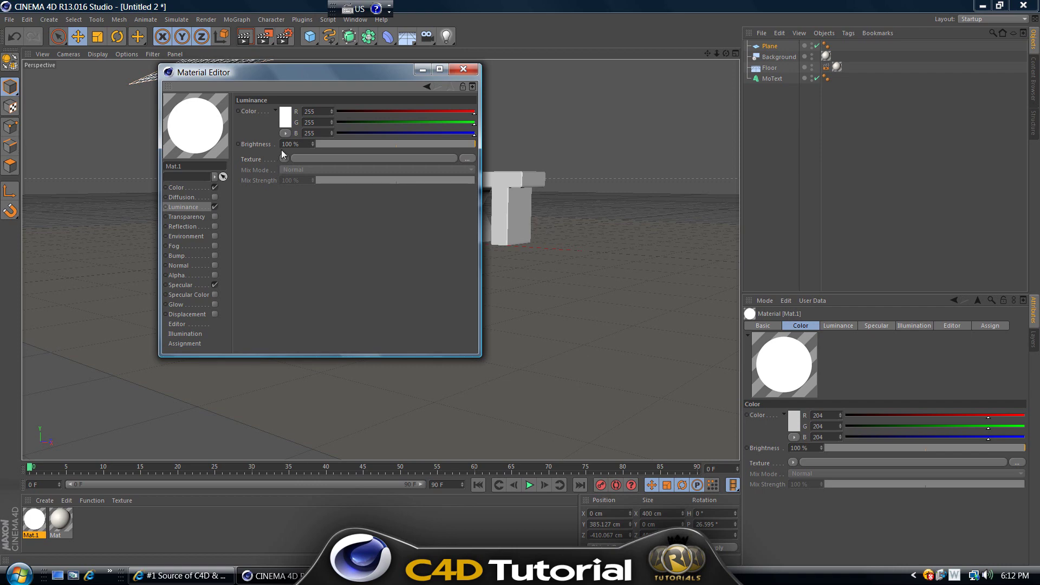
{"action": "left_click", "coordinate": [313, 142]}
{"action": "left_click", "coordinate": [313, 142]}
{"action": "left_click", "coordinate": [313, 141]}
{"action": "left_click", "coordinate": [313, 141]}
{"action": "left_click", "coordinate": [313, 141]}
Set Mat.1's colour to cream 234/225/204 with brightness at 610%
{"action": "left_click", "coordinate": [183, 186]}
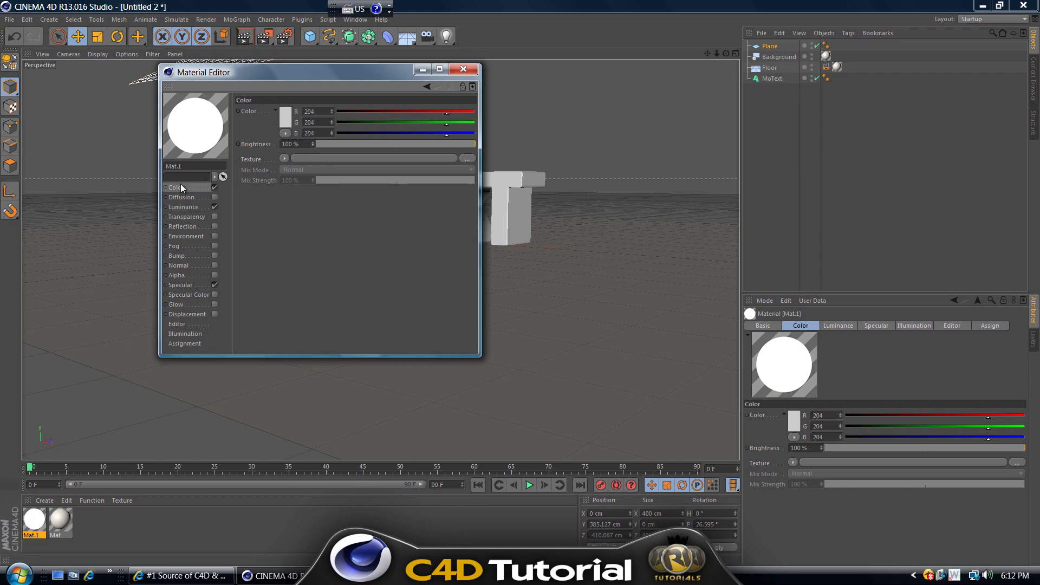
{"action": "left_click", "coordinate": [289, 113]}
{"action": "left_click_drag", "start_coordinate": [289, 72], "coordinate": [238, 83]}
{"action": "left_click", "coordinate": [272, 165]}
{"action": "left_click_drag", "start_coordinate": [313, 143], "coordinate": [314, 141]}
{"action": "left_click_drag", "start_coordinate": [313, 148], "coordinate": [313, 146]}
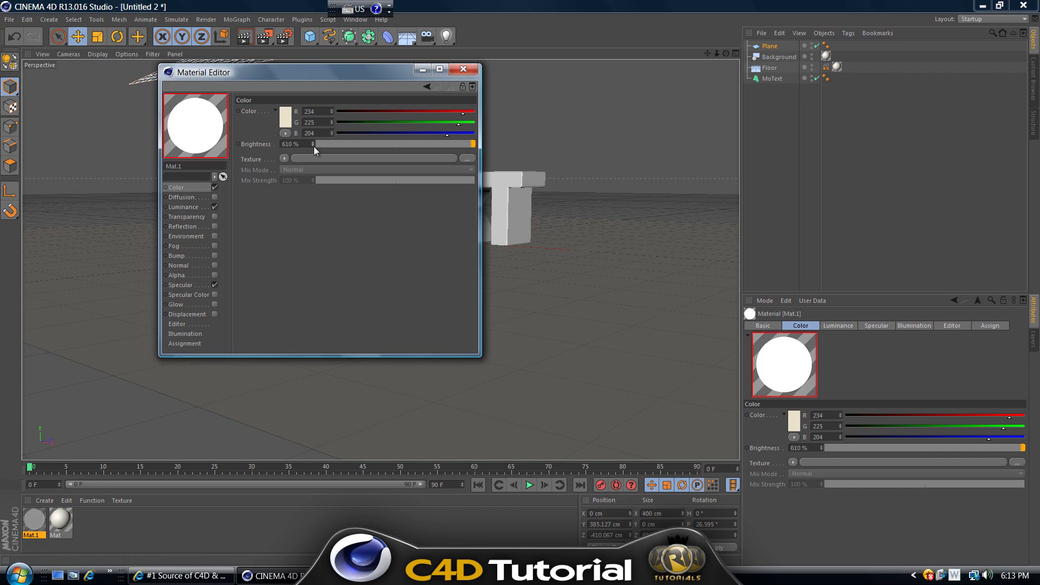
{"action": "left_click", "coordinate": [463, 69]}
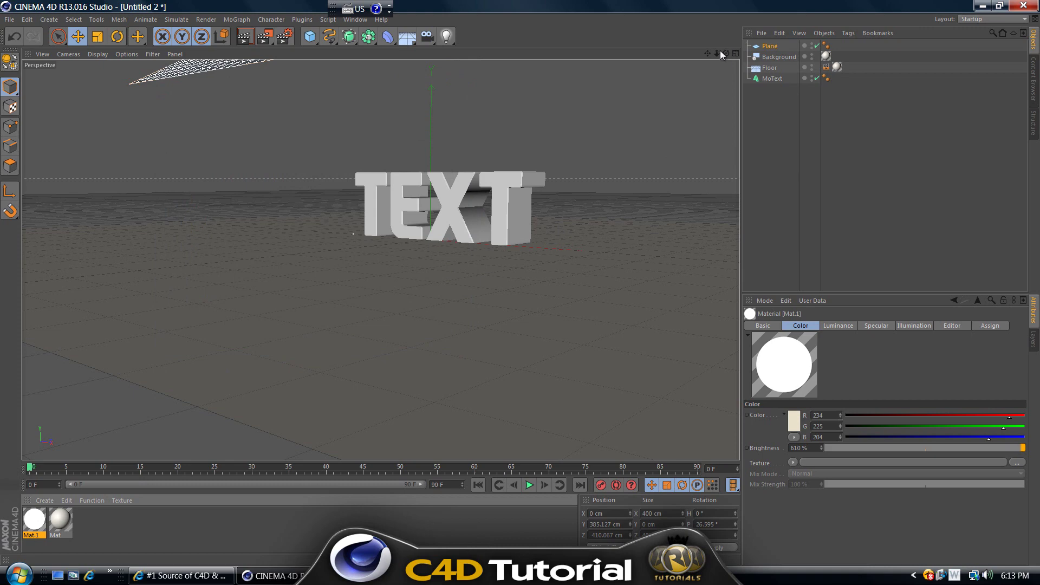
Pull the view back and drag Mat.1 onto the Plane above the TEXT so it glows
{"action": "left_click_drag", "start_coordinate": [717, 52], "coordinate": [517, 287]}
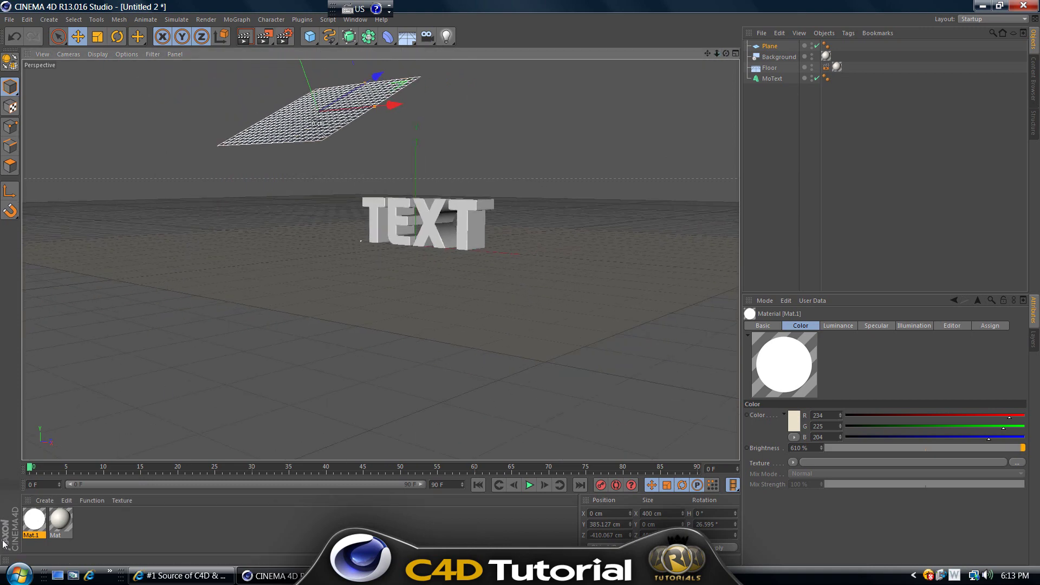
{"action": "left_click_drag", "start_coordinate": [41, 510], "coordinate": [304, 125]}
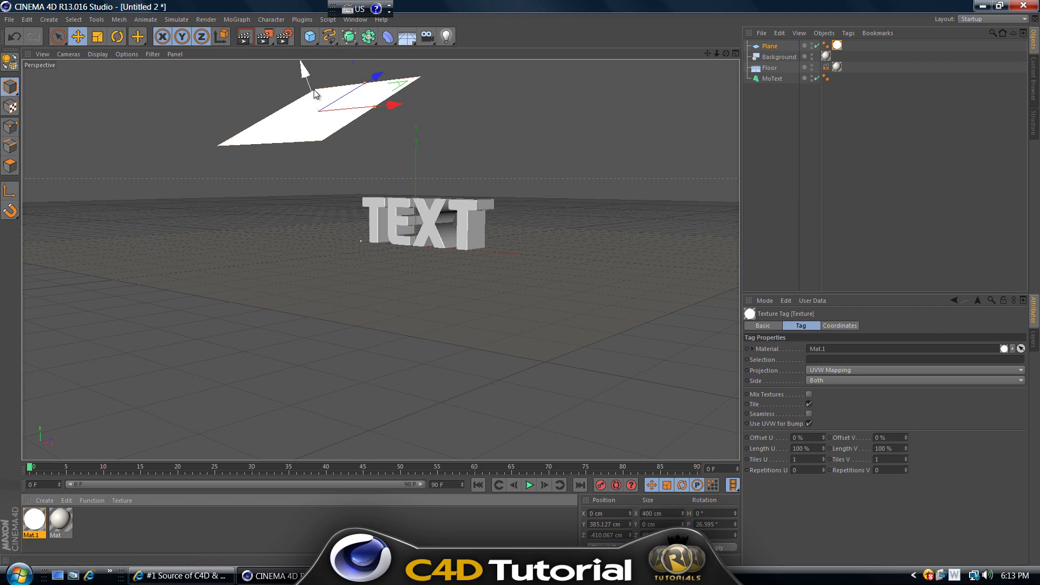
Add Ambient Occlusion and Global Illumination effects in the Render Settings
{"action": "left_click", "coordinate": [285, 37]}
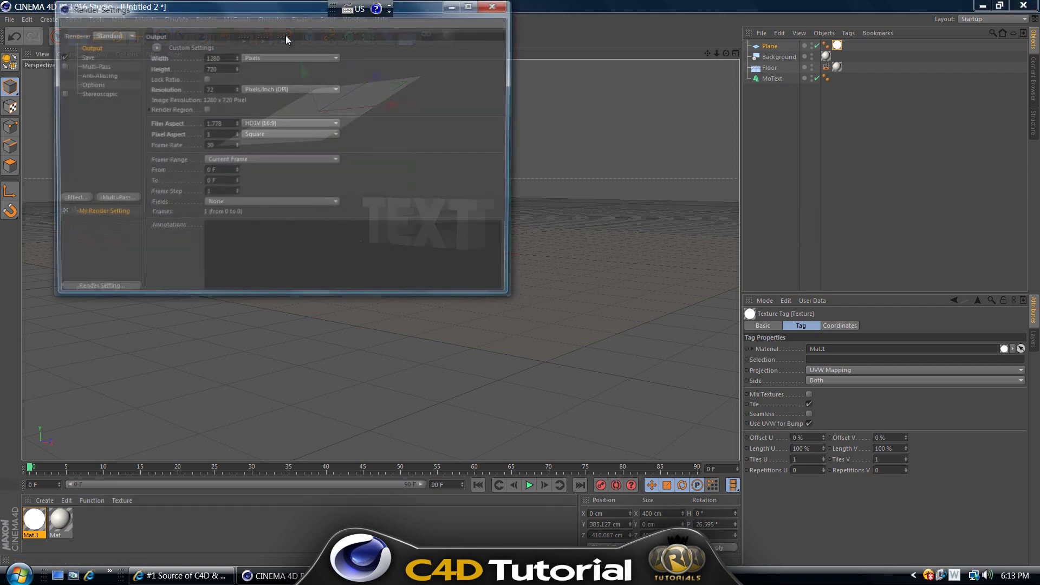
{"action": "left_click", "coordinate": [75, 198]}
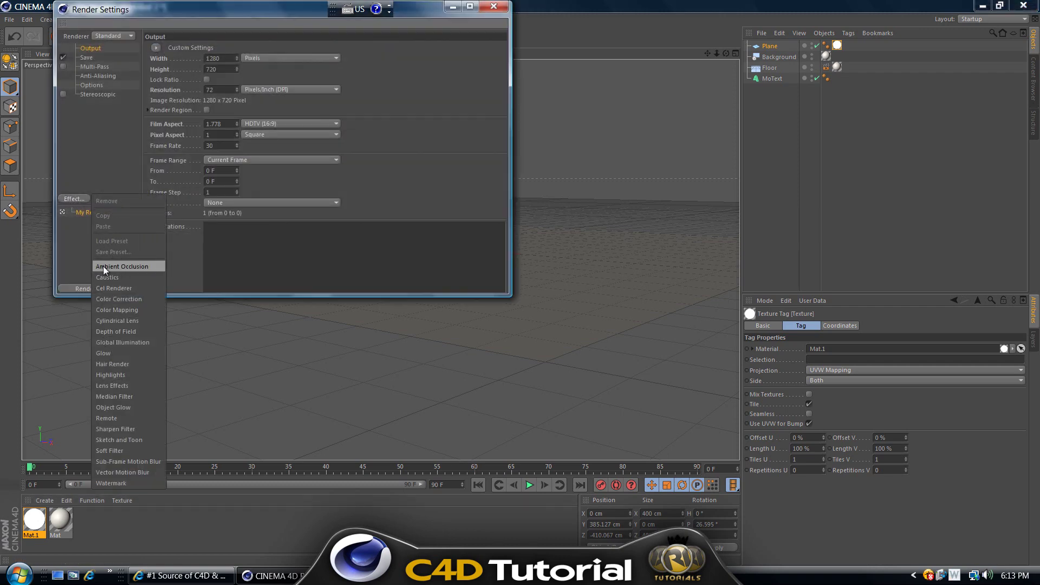
{"action": "left_click", "coordinate": [148, 263]}
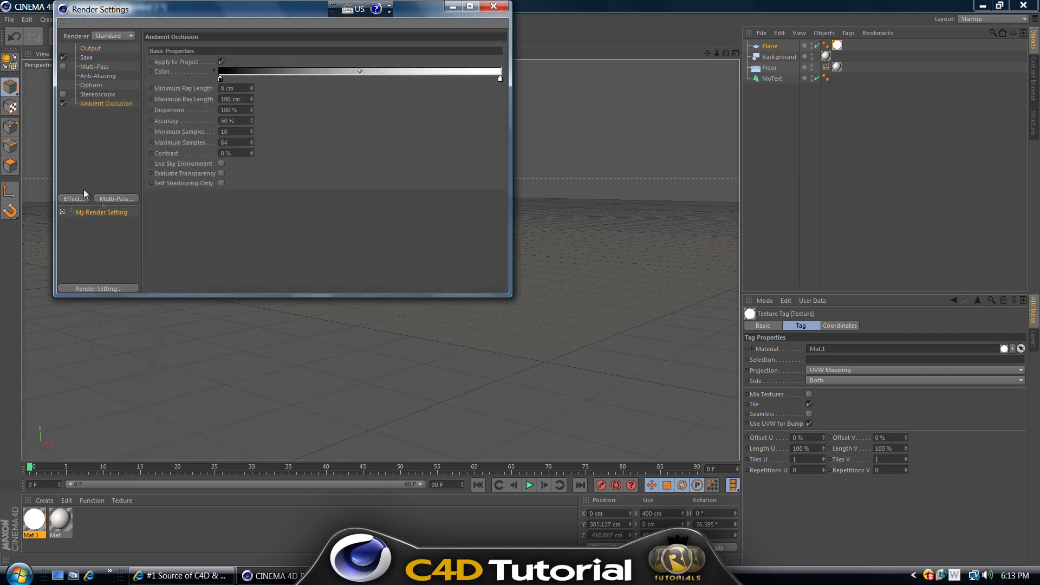
{"action": "left_click", "coordinate": [76, 198]}
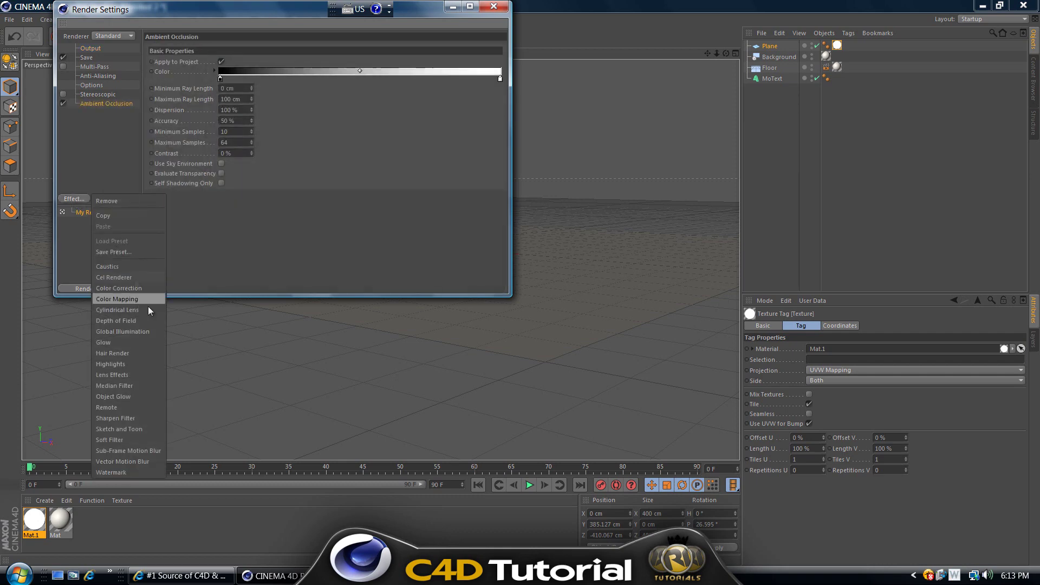
{"action": "left_click", "coordinate": [109, 330]}
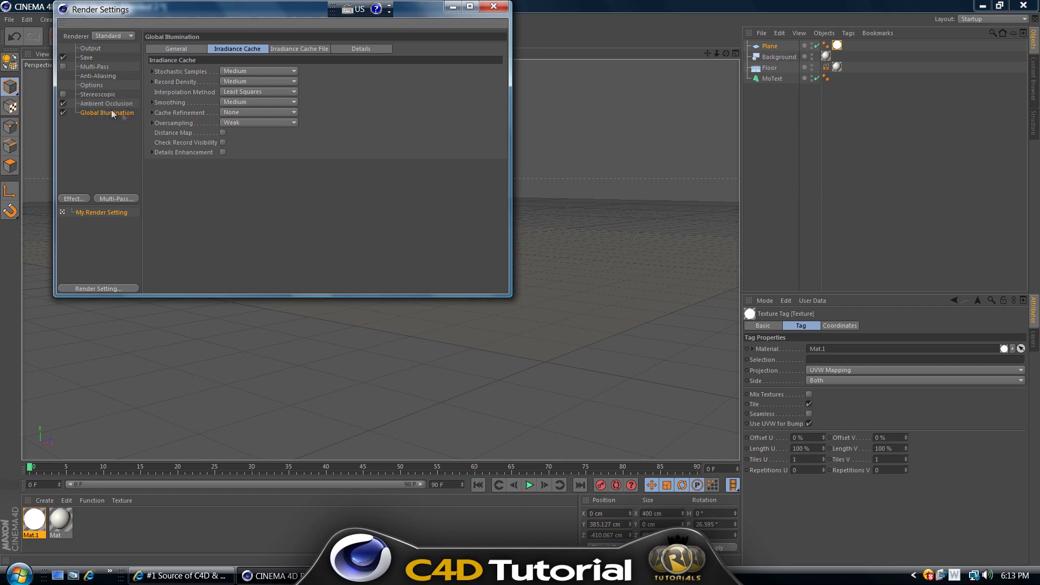
Set Global Illumination's Stochastic Samples and Record Density to Low, then close Render Settings
{"action": "left_click", "coordinate": [235, 73]}
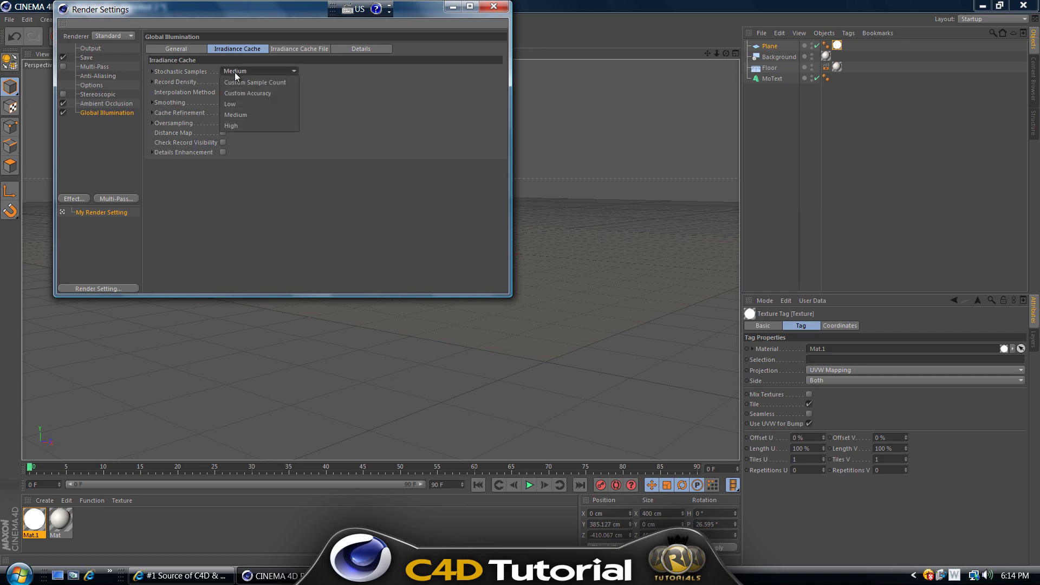
{"action": "left_click", "coordinate": [226, 101]}
{"action": "left_click", "coordinate": [235, 81]}
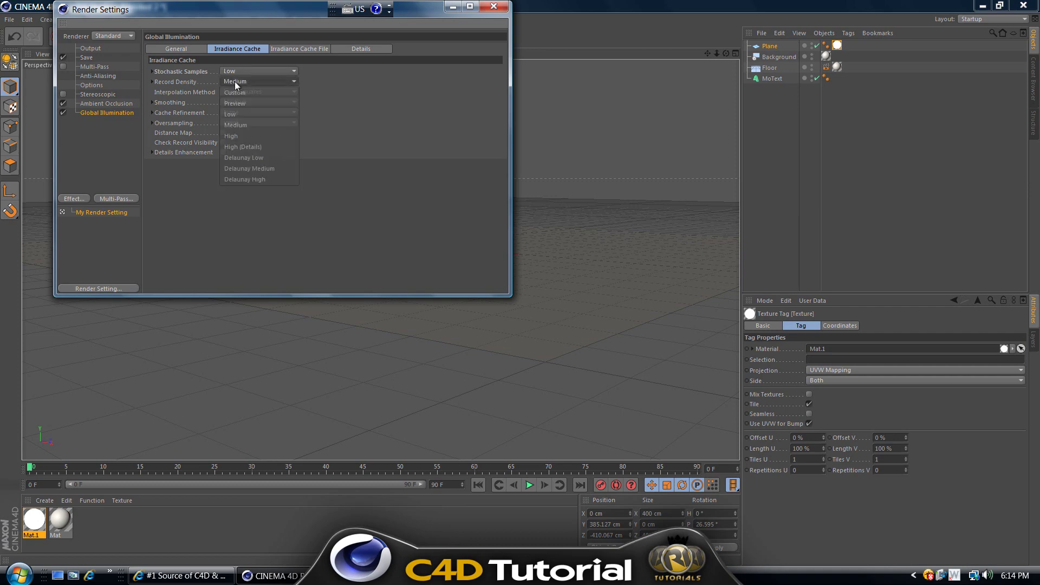
{"action": "left_click", "coordinate": [232, 114]}
{"action": "left_click", "coordinate": [501, 8]}
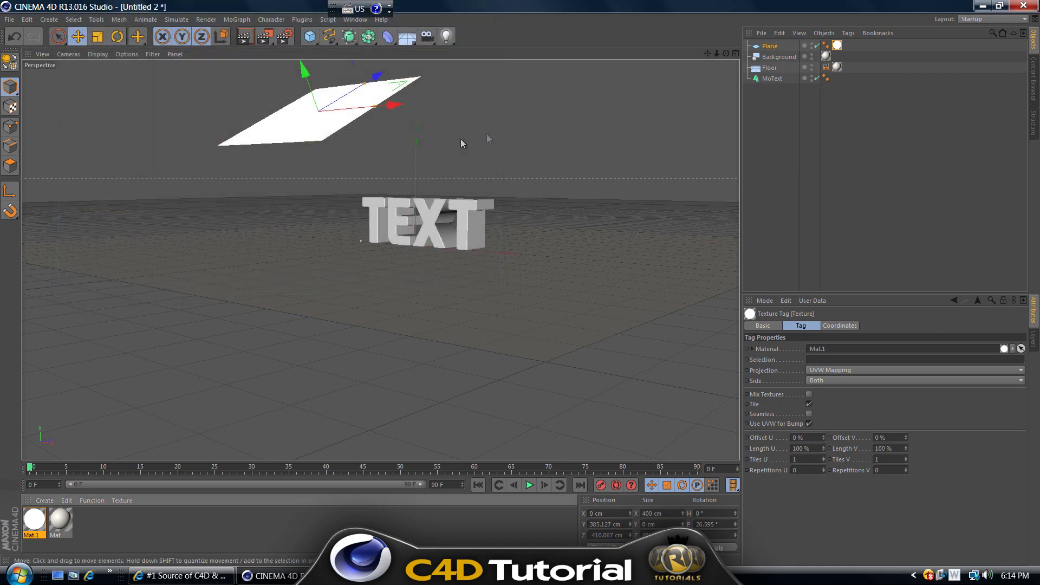
{"action": "scroll", "coordinate": [503, 202], "scroll_direction": "up", "scroll_amount": 5}
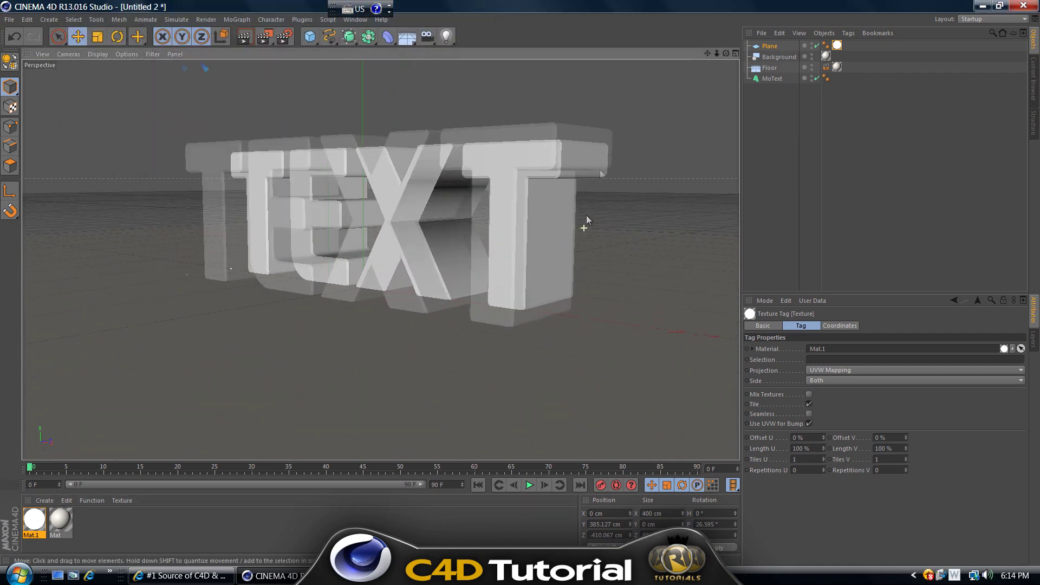
Reframe the camera on the TEXT, run a viewport test render, then select the Floor
{"action": "left_click_drag", "start_coordinate": [711, 57], "coordinate": [521, 290]}
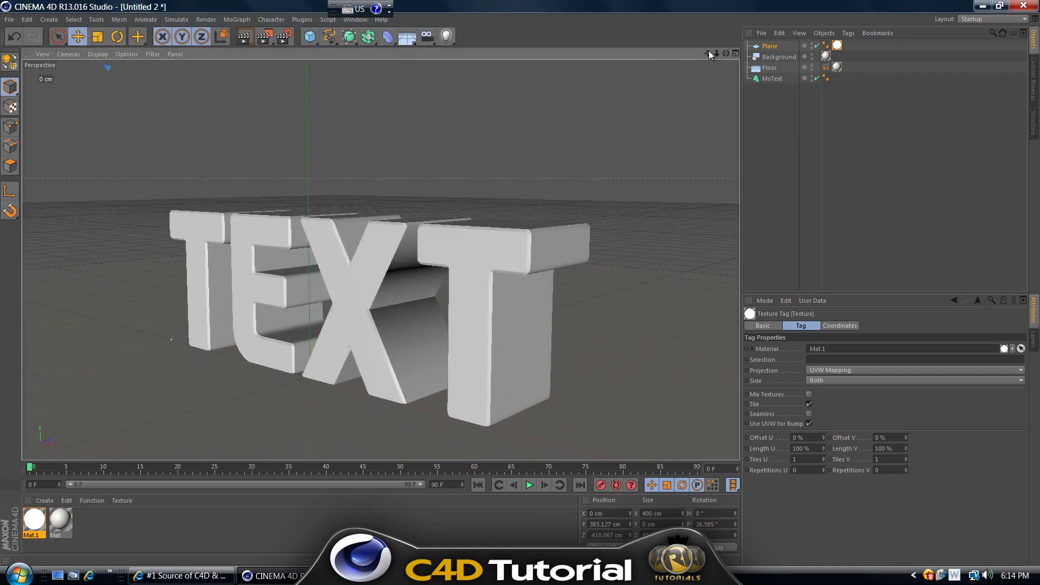
{"action": "left_click_drag", "start_coordinate": [709, 50], "coordinate": [713, 53]}
{"action": "scroll", "coordinate": [520, 283], "scroll_direction": "down", "scroll_amount": 5}
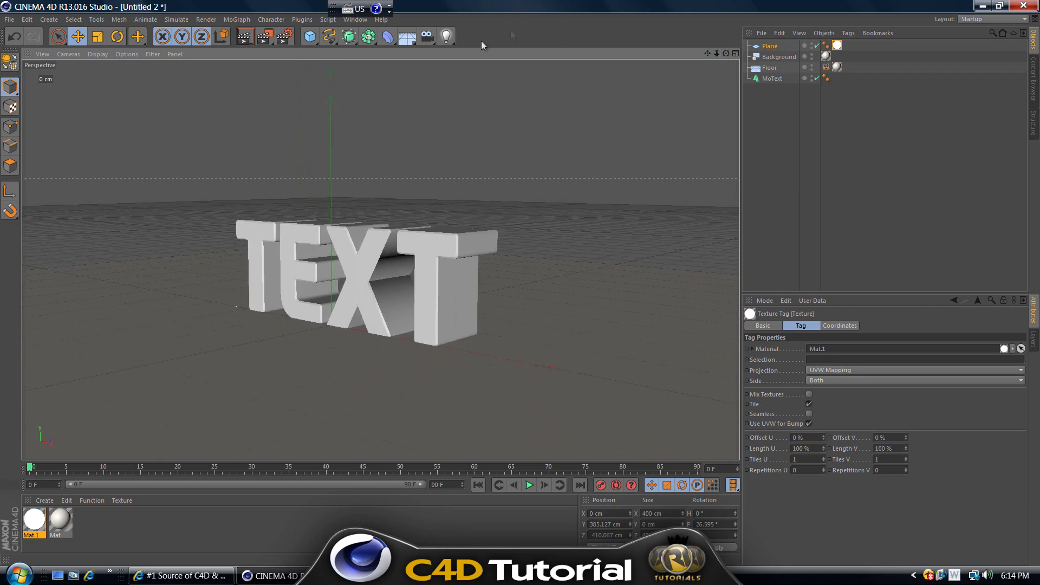
{"action": "left_click", "coordinate": [244, 36]}
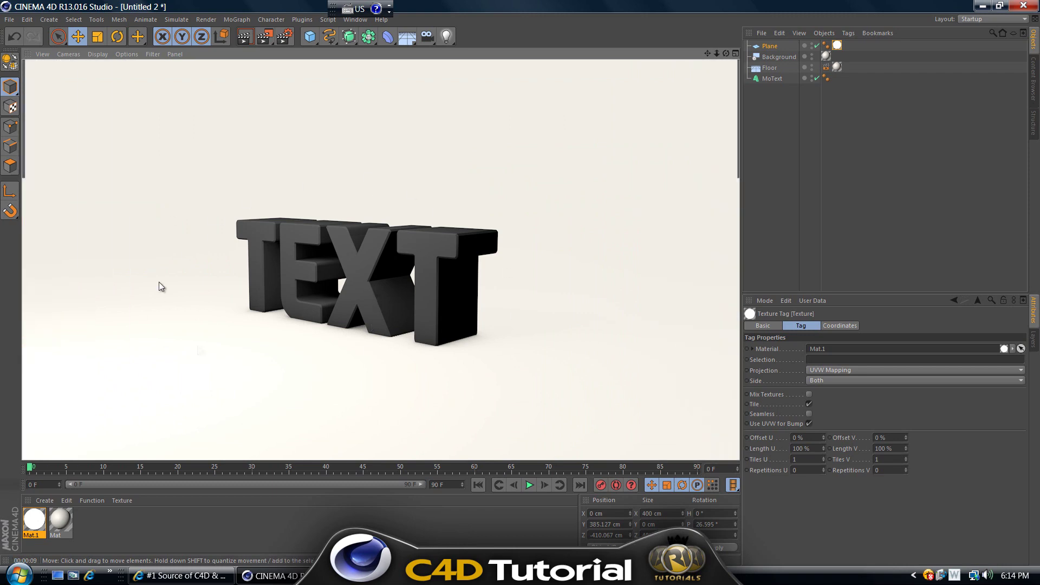
{"action": "left_click", "coordinate": [183, 284]}
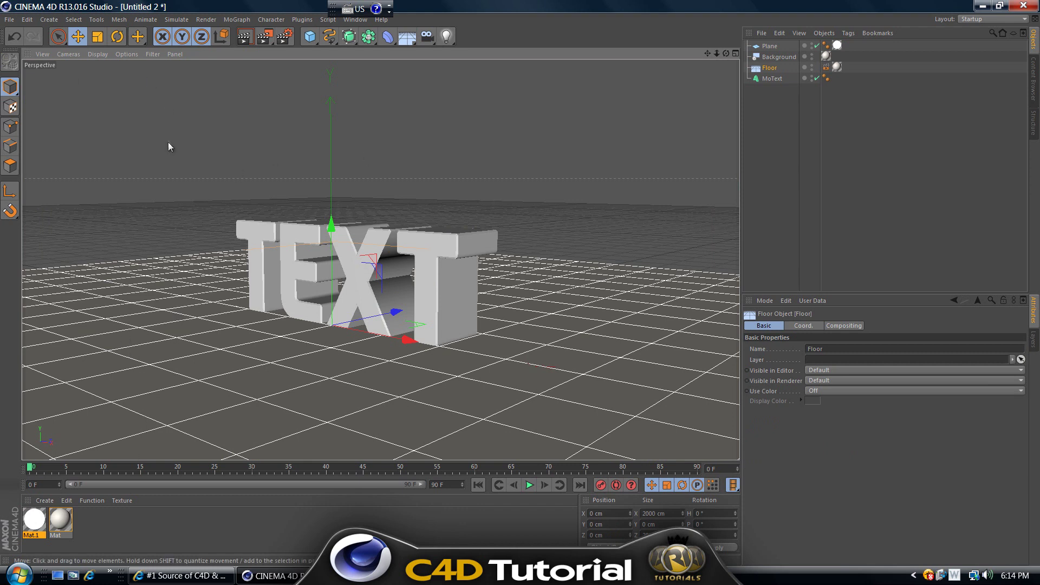
Change the Mat material colour to warm cream RGB 239/229/211 and close the Material Editor
{"action": "double_click", "coordinate": [59, 523]}
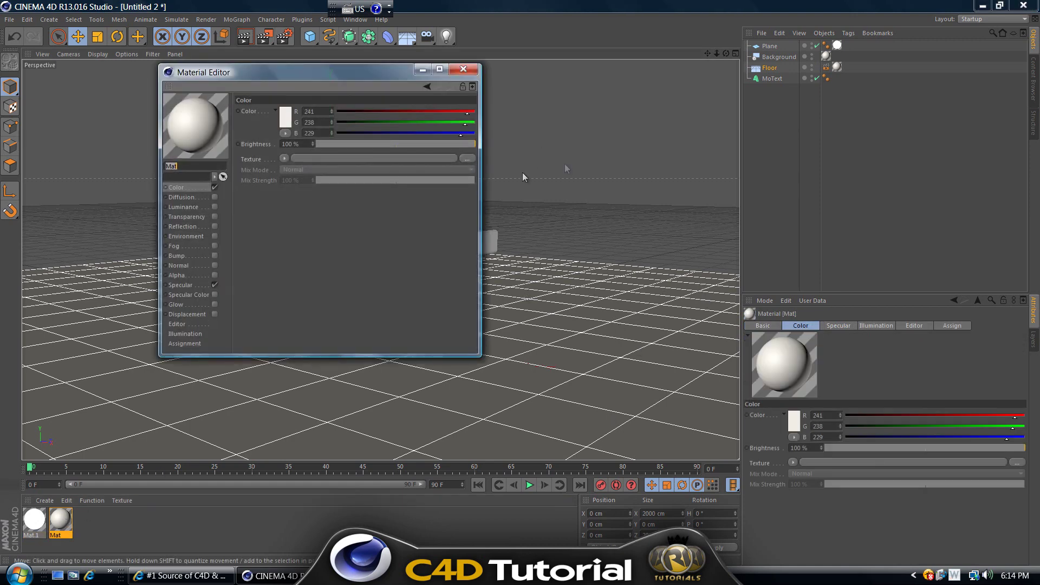
{"action": "left_click", "coordinate": [285, 113]}
{"action": "left_click", "coordinate": [273, 74]}
{"action": "left_click", "coordinate": [230, 81]}
{"action": "left_click_drag", "start_coordinate": [230, 81], "coordinate": [235, 82]}
{"action": "left_click", "coordinate": [266, 166]}
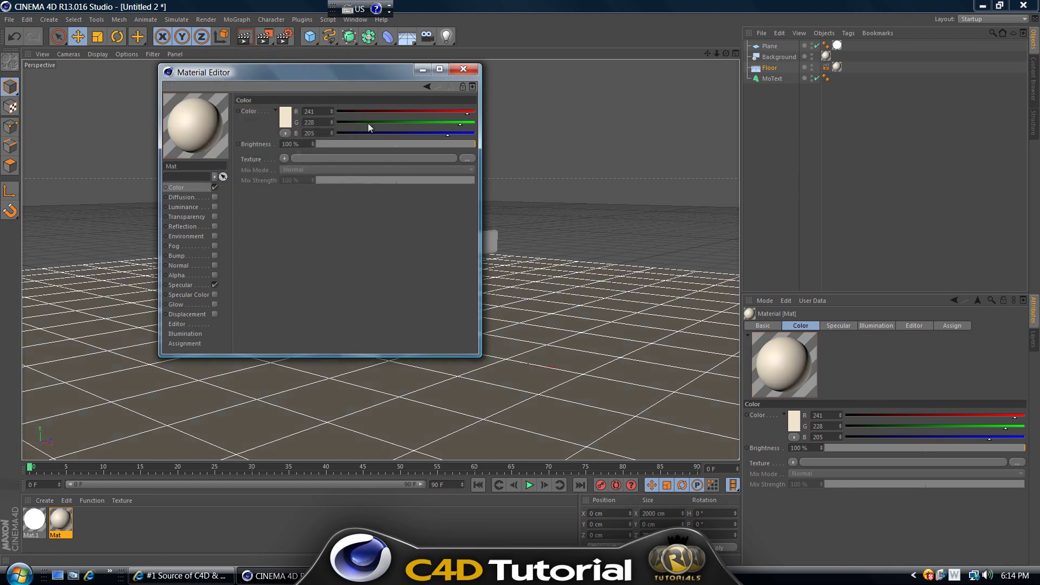
{"action": "left_click", "coordinate": [283, 118]}
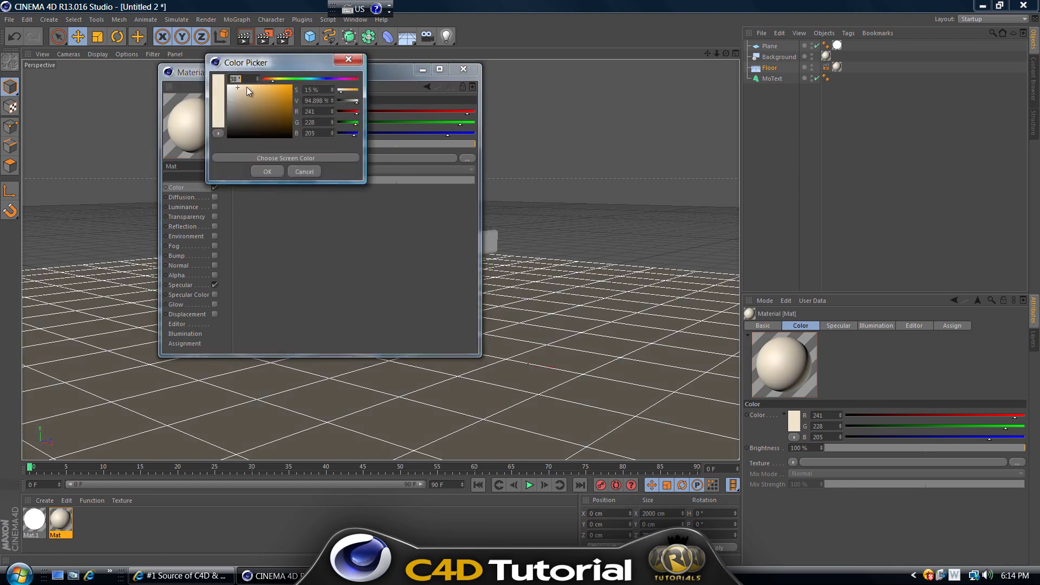
{"action": "left_click_drag", "start_coordinate": [236, 87], "coordinate": [235, 88]}
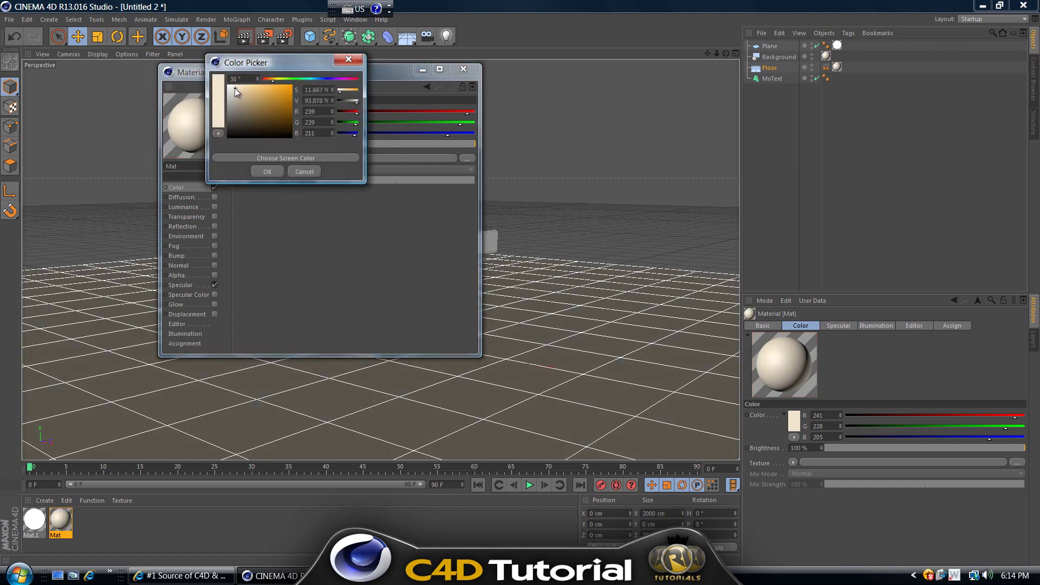
{"action": "left_click", "coordinate": [263, 171]}
{"action": "left_click", "coordinate": [463, 69]}
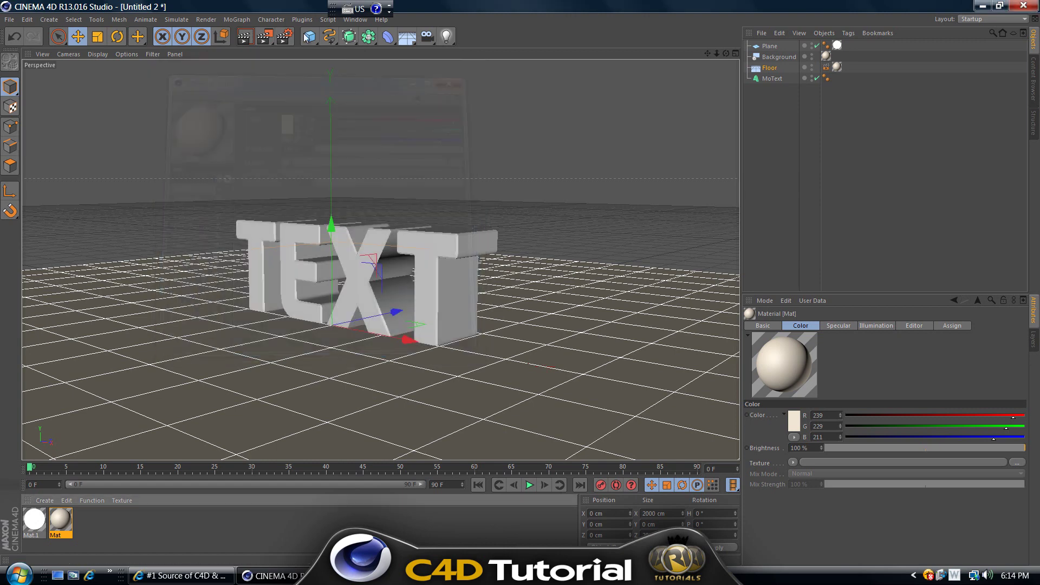
{"action": "key", "text": "ctrl+r"}
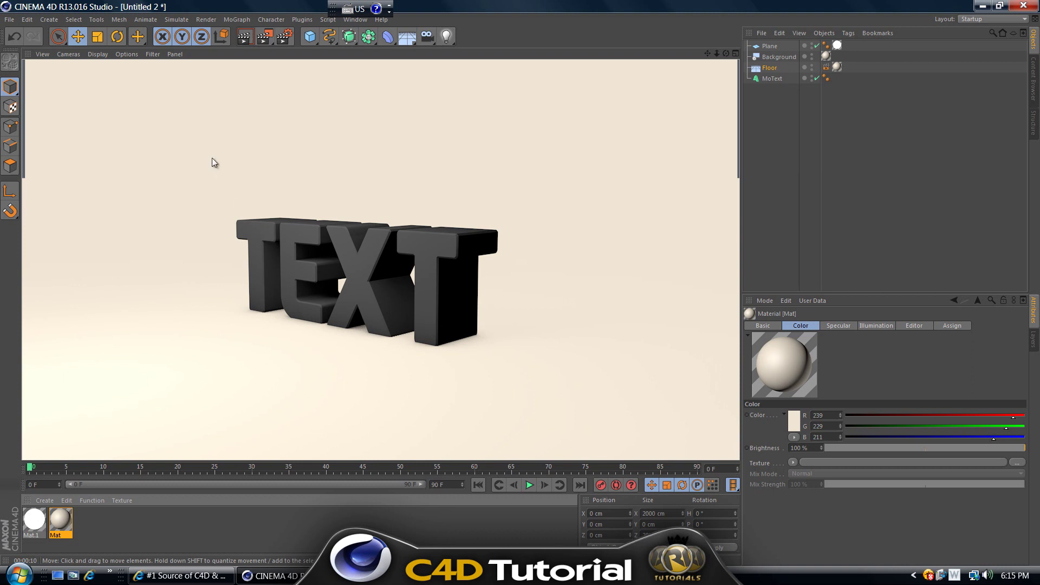
{"action": "left_click", "coordinate": [209, 172]}
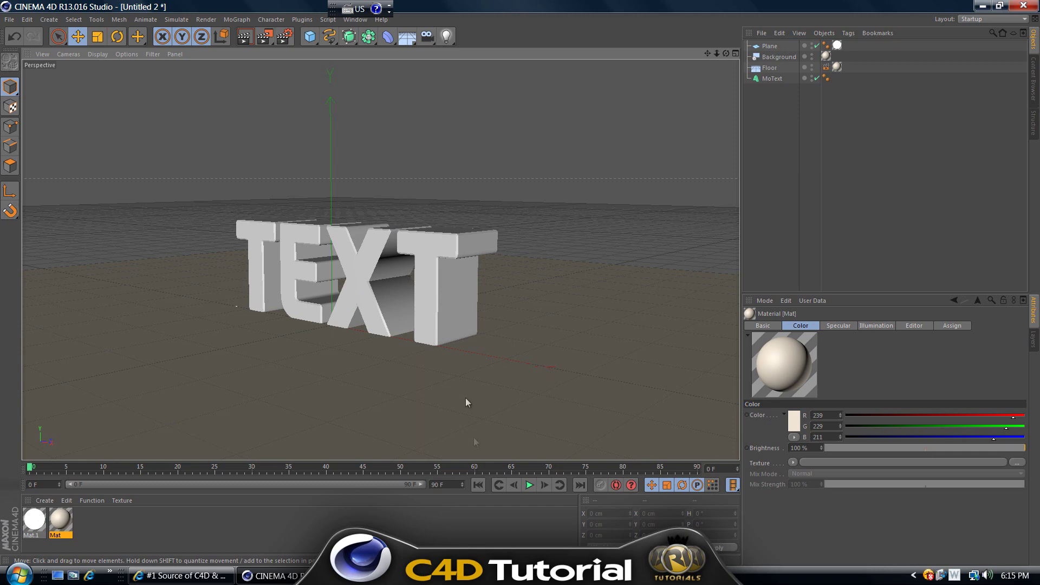
{"action": "mouse_move", "coordinate": [398, 575]}
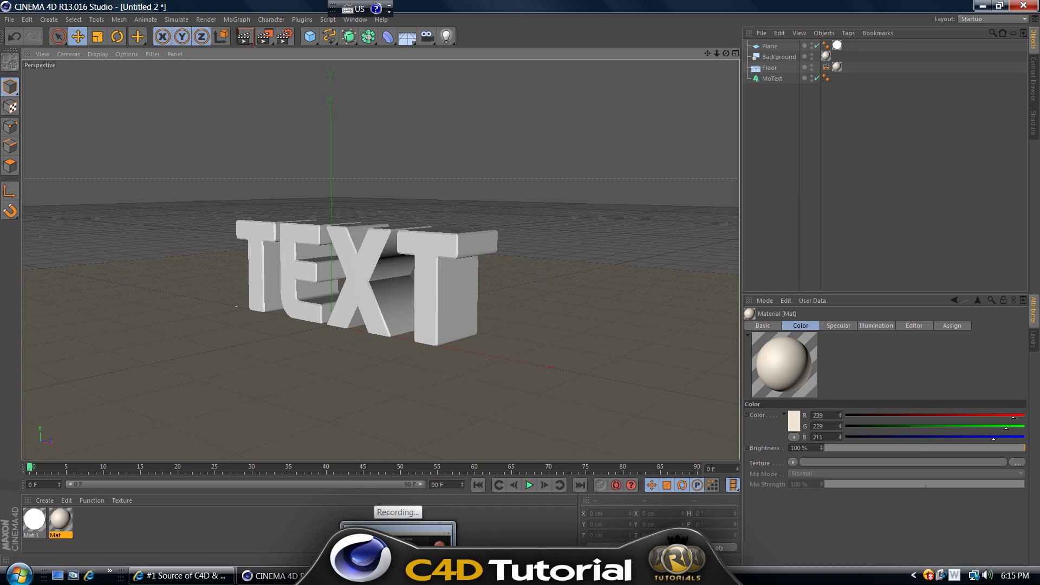
{"action": "left_click", "coordinate": [398, 533]}
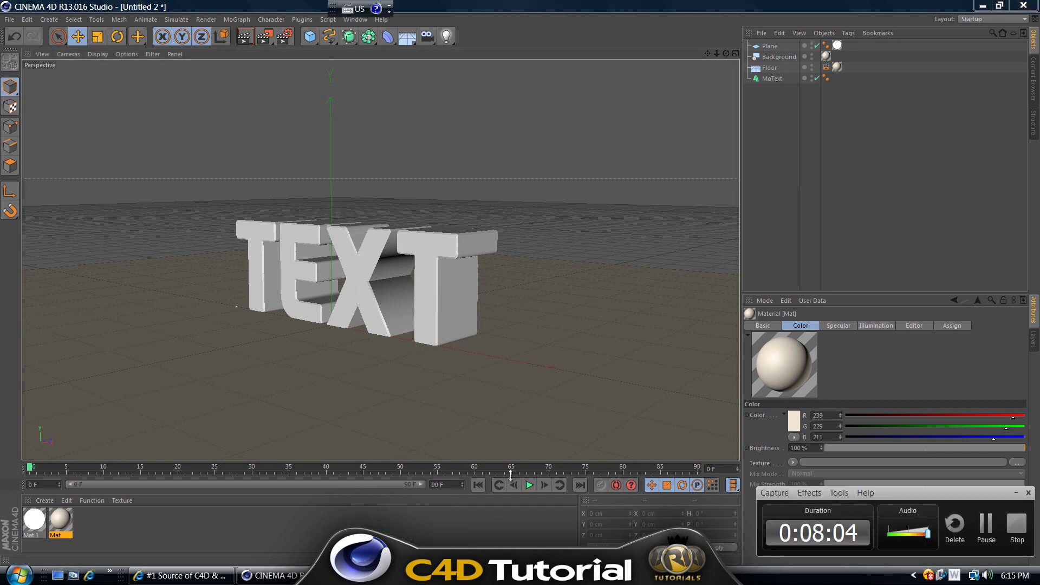